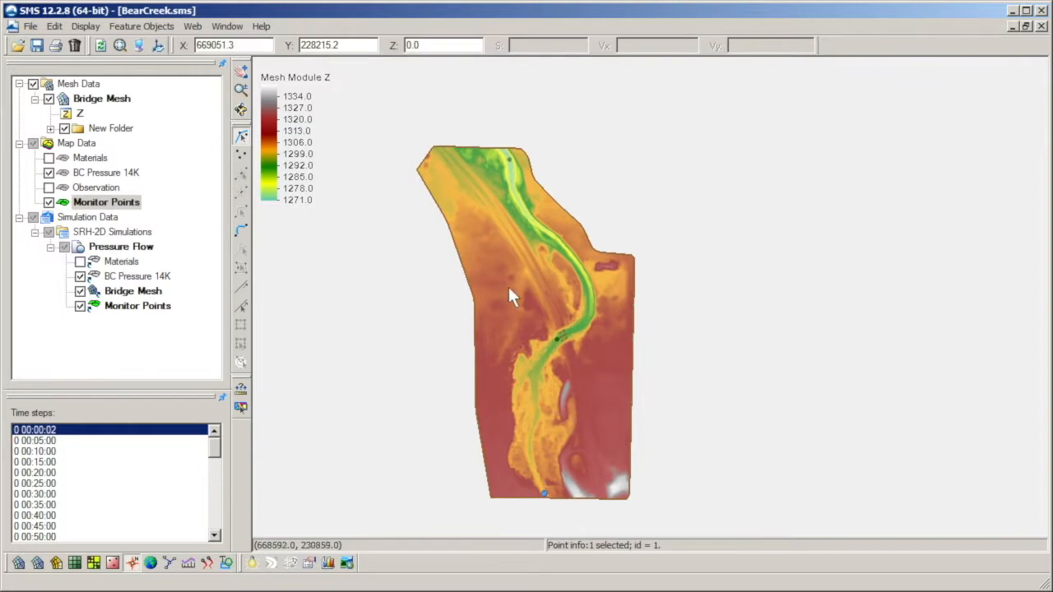
Step: Deselect the monitor points and hide the Monitor Points and BC Pressure 14K map coverages
{"action": "left_click", "coordinate": [509, 158]}
{"action": "left_click", "coordinate": [587, 355]}
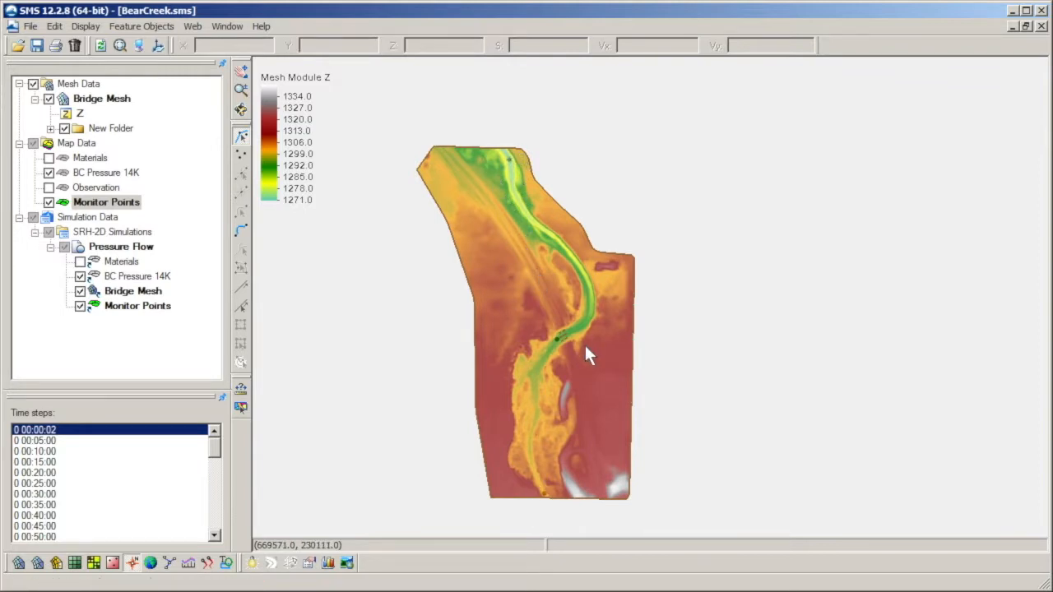
{"action": "left_click", "coordinate": [49, 202]}
{"action": "left_click", "coordinate": [48, 173]}
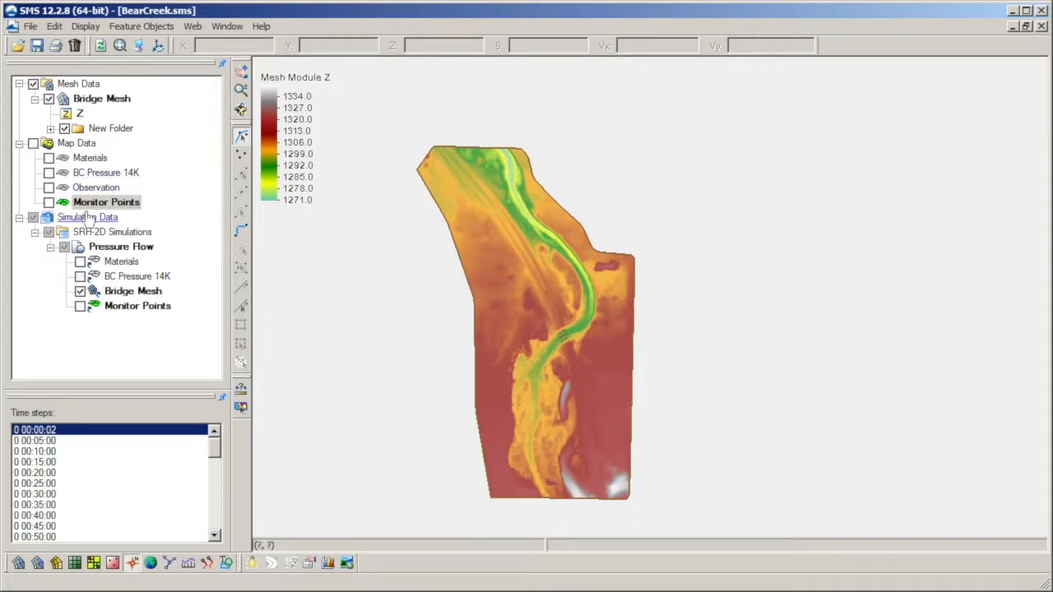
Step: Turn on the display of elements for the 2D mesh
{"action": "left_click", "coordinate": [138, 47]}
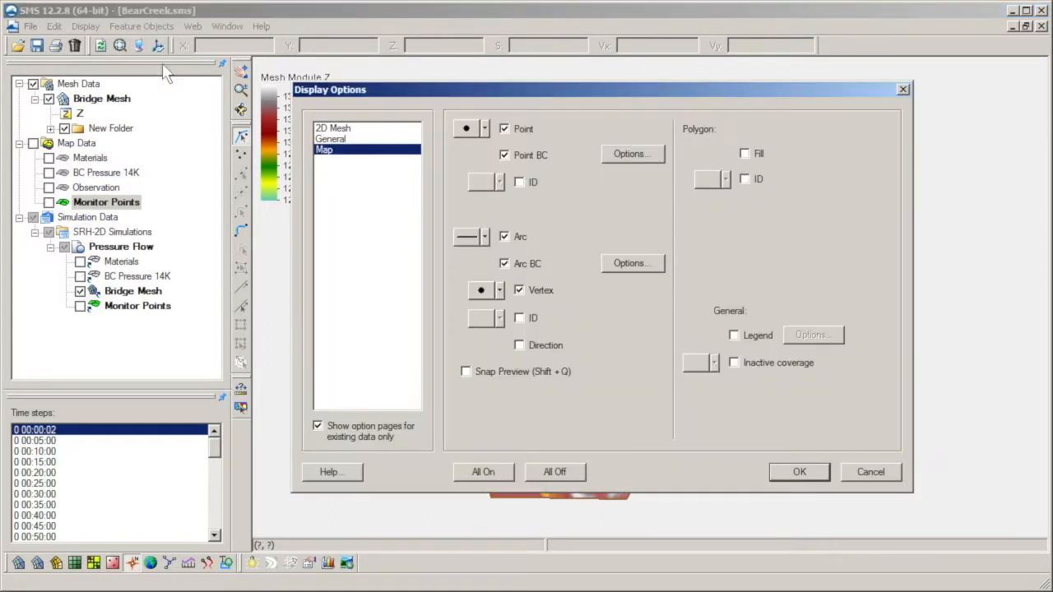
{"action": "left_click", "coordinate": [393, 128]}
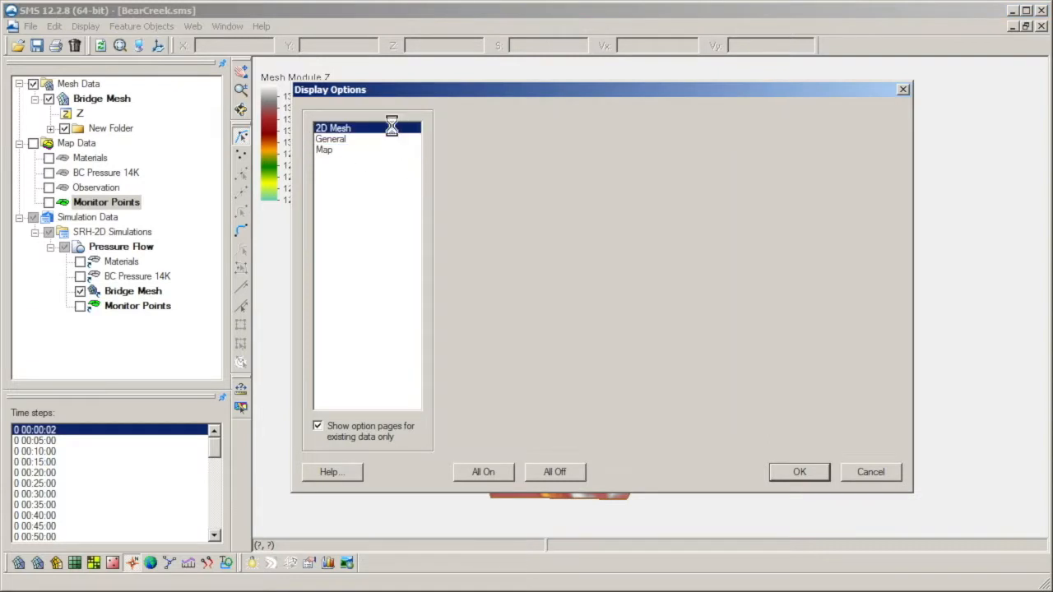
{"action": "left_click", "coordinate": [504, 190]}
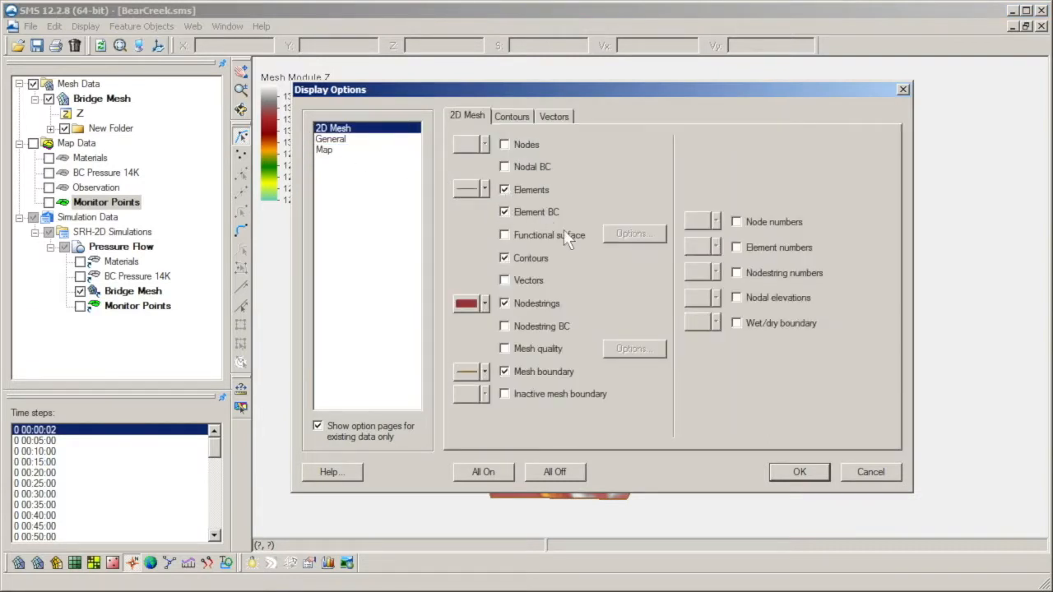
{"action": "left_click", "coordinate": [782, 470]}
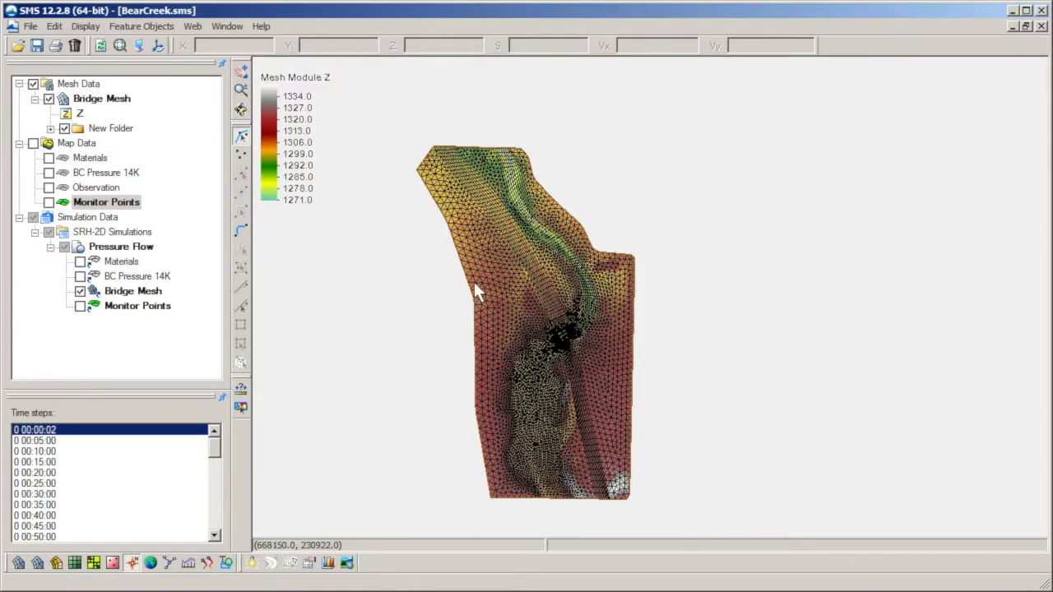
Step: Measure the length of a small triangular element edge beside the end of the middle bridge pier
{"action": "left_click", "coordinate": [241, 90]}
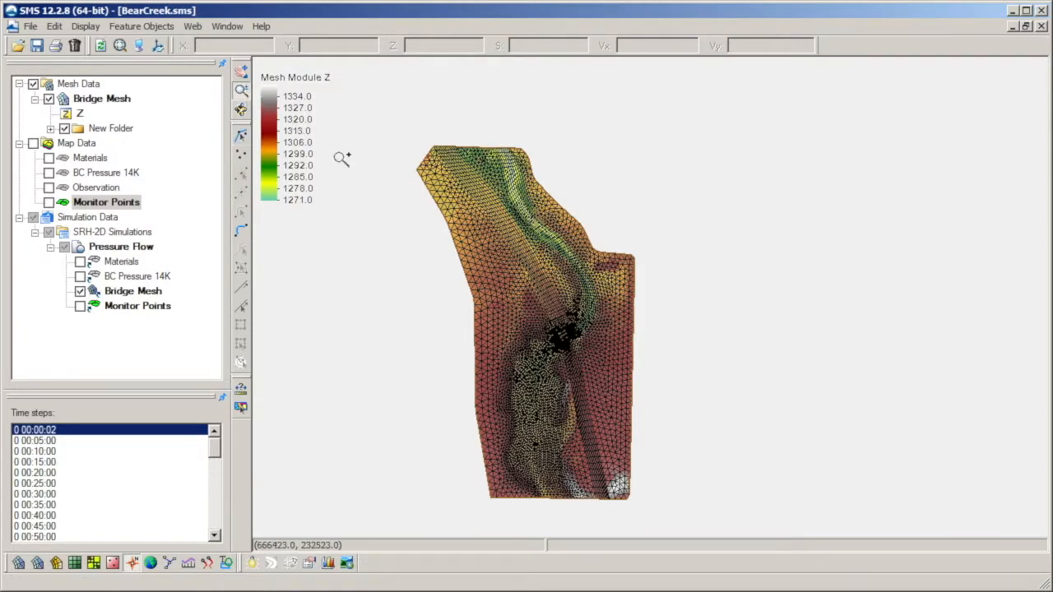
{"action": "left_click_drag", "start_coordinate": [530, 308], "coordinate": [600, 375]}
{"action": "scroll", "coordinate": [654, 340], "scroll_direction": "up", "scroll_amount": 4}
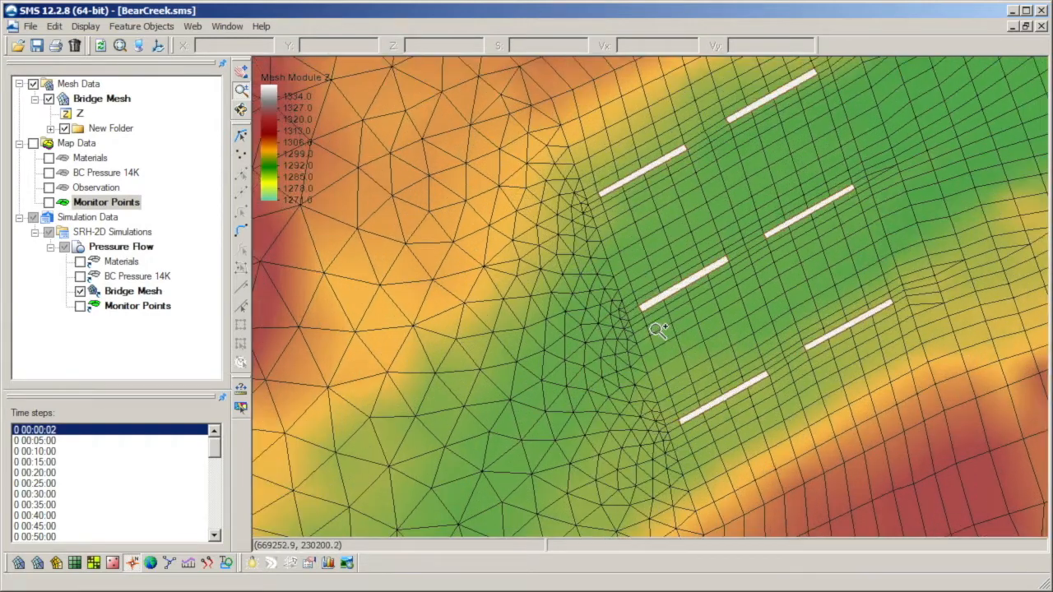
{"action": "scroll", "coordinate": [656, 335], "scroll_direction": "up", "scroll_amount": 3}
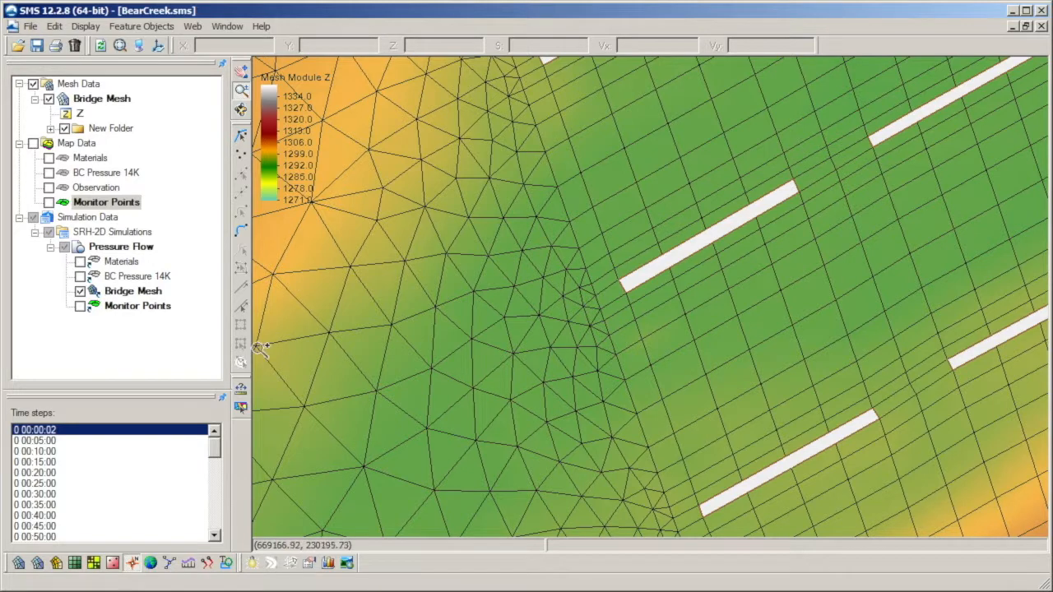
{"action": "left_click", "coordinate": [590, 288]}
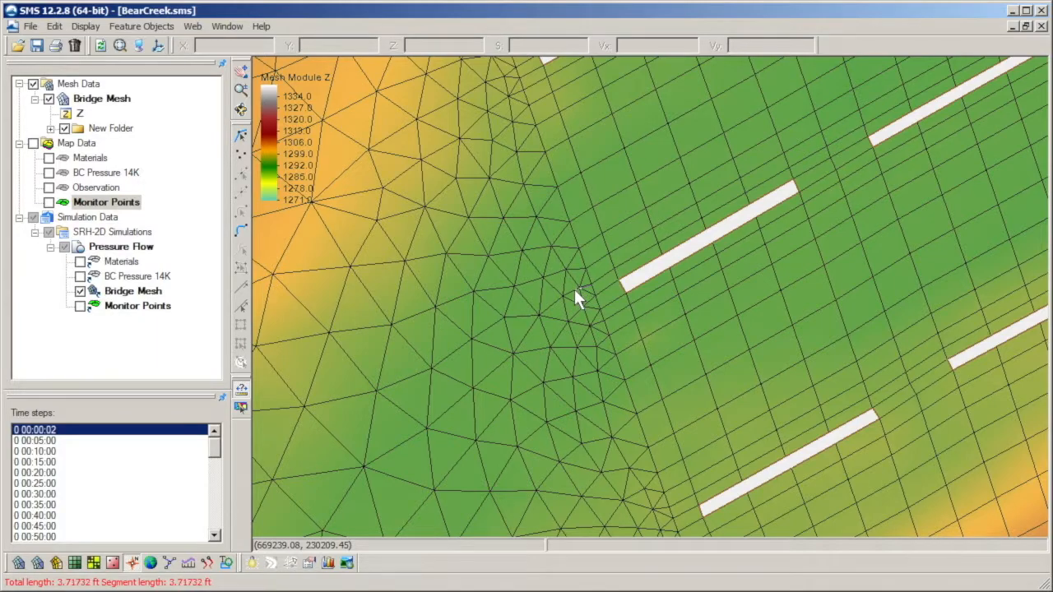
{"action": "double_click", "coordinate": [574, 289]}
{"action": "scroll", "coordinate": [592, 290], "scroll_direction": "down", "scroll_amount": 6}
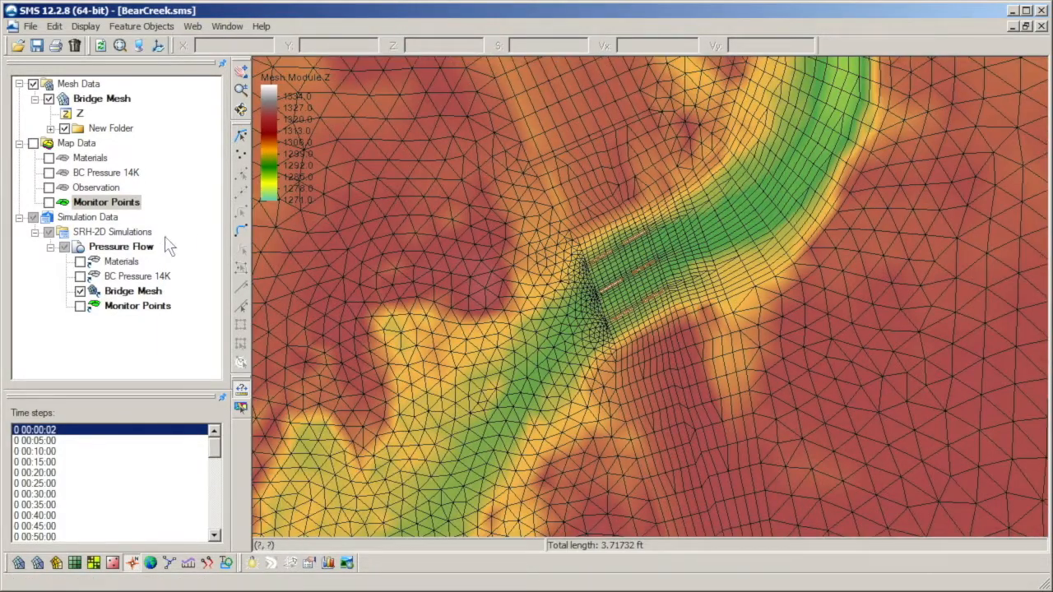
Step: Open the model control of the Pressure Flow simulation and choose Dry as the initial condition
{"action": "right_click", "coordinate": [150, 247]}
{"action": "left_click", "coordinate": [218, 301]}
{"action": "left_click", "coordinate": [455, 300]}
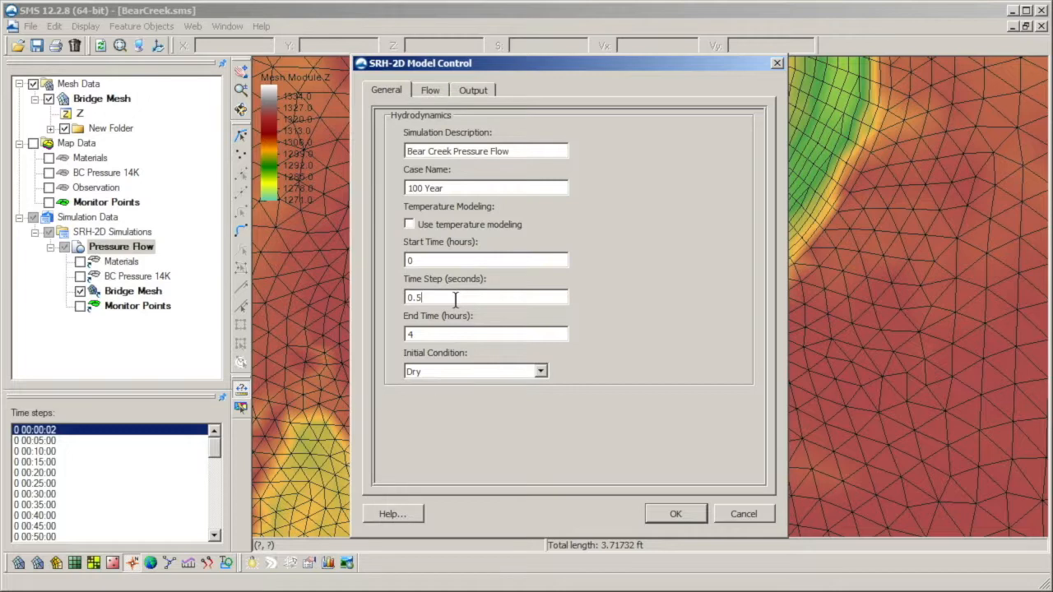
{"action": "left_click", "coordinate": [540, 372]}
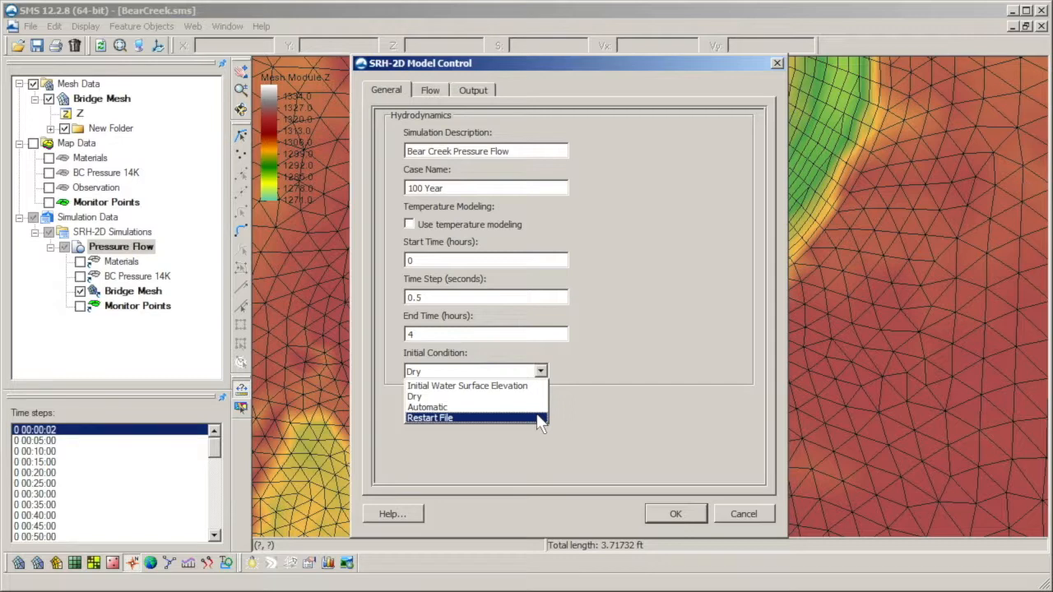
{"action": "left_click", "coordinate": [539, 396]}
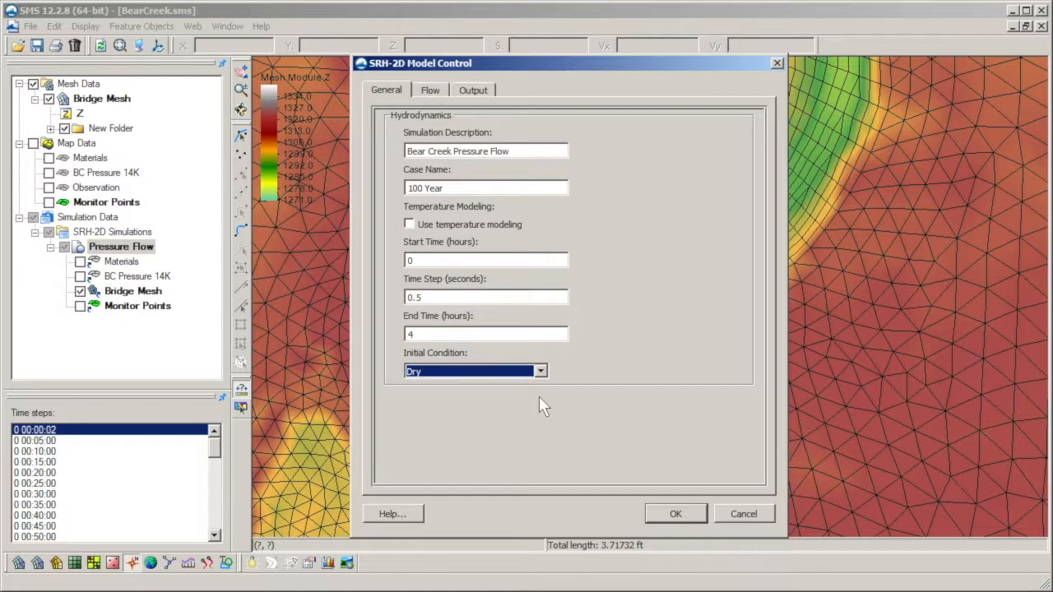
Step: Try the Initial Water Surface Elevation and Automatic options for the simulation's initial condition
{"action": "left_click", "coordinate": [541, 374]}
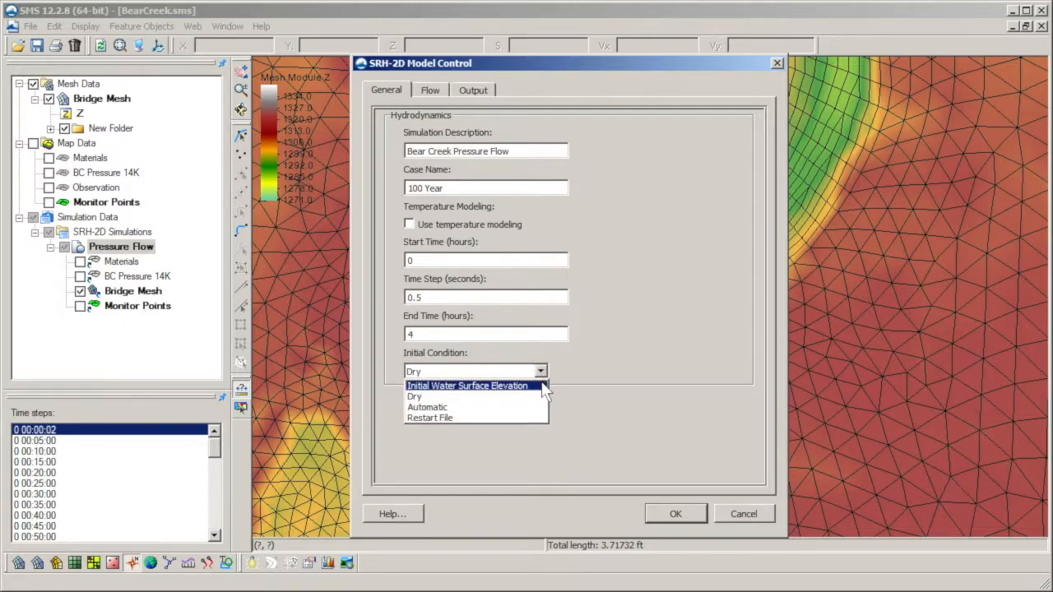
{"action": "left_click", "coordinate": [541, 382]}
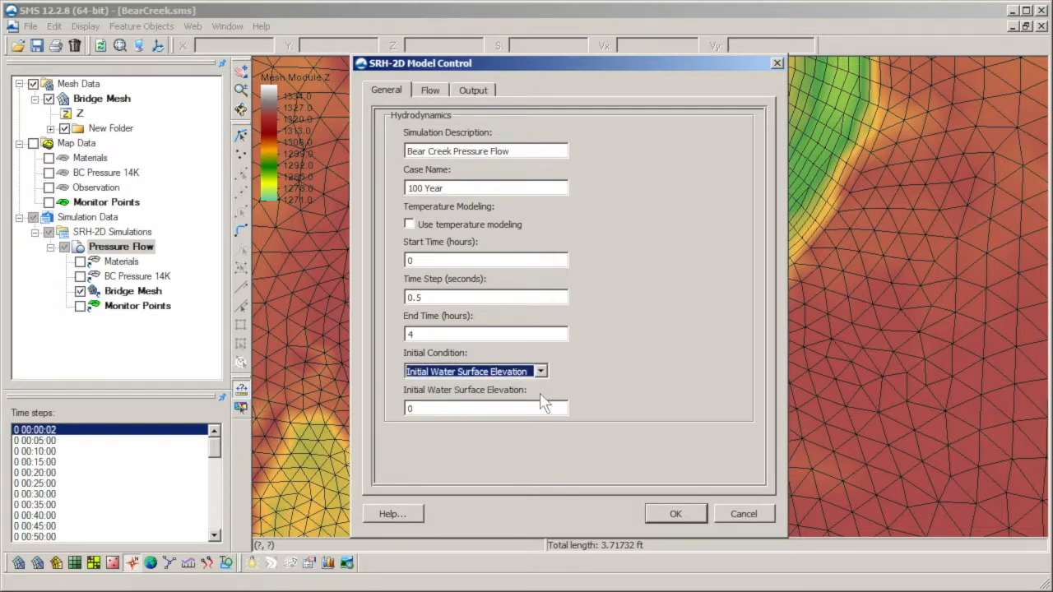
{"action": "left_click", "coordinate": [539, 407]}
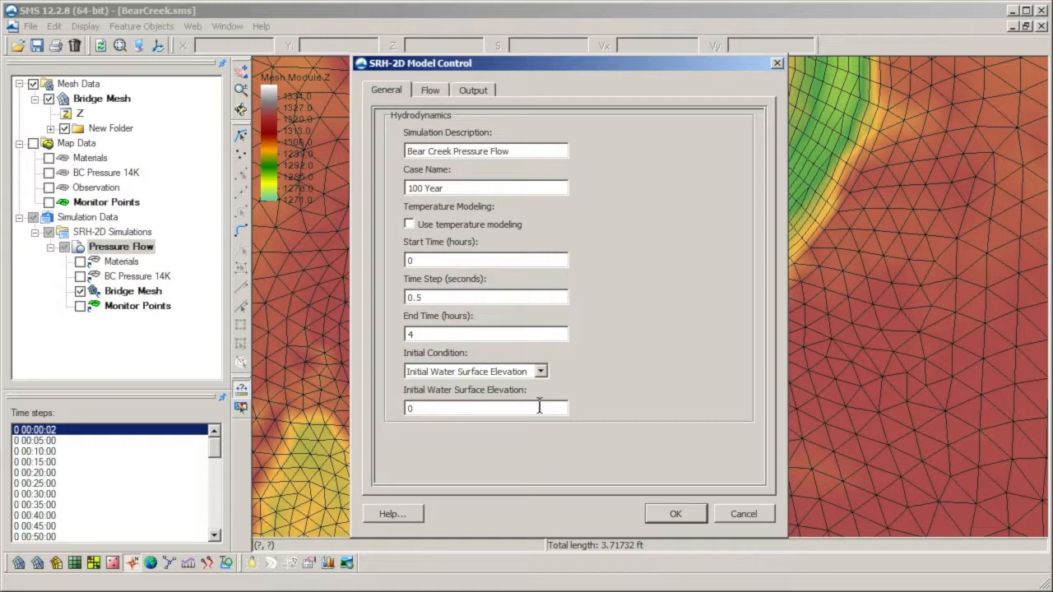
{"action": "left_click", "coordinate": [541, 371]}
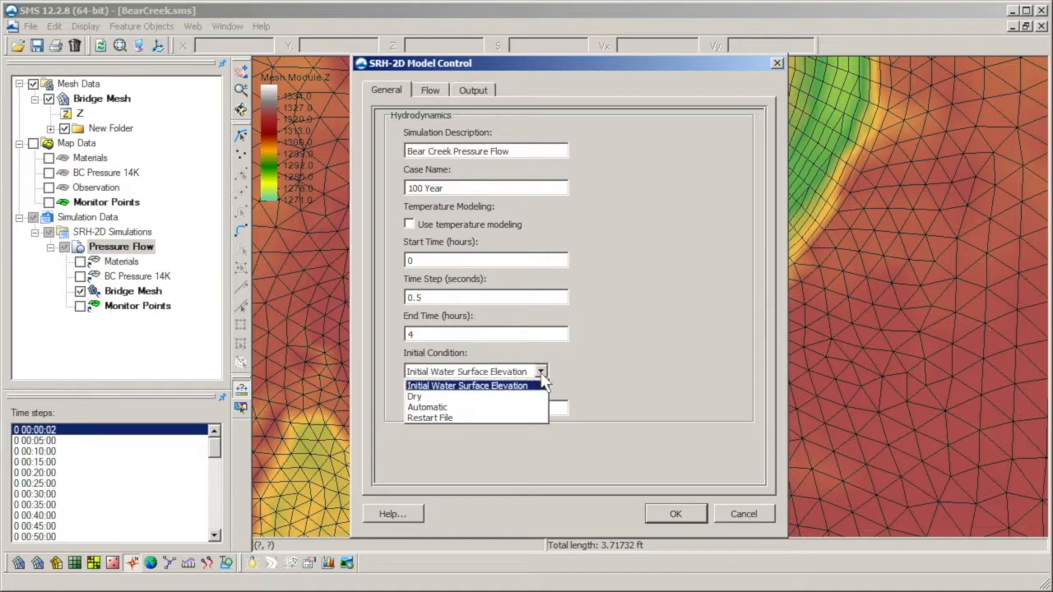
{"action": "left_click", "coordinate": [535, 407]}
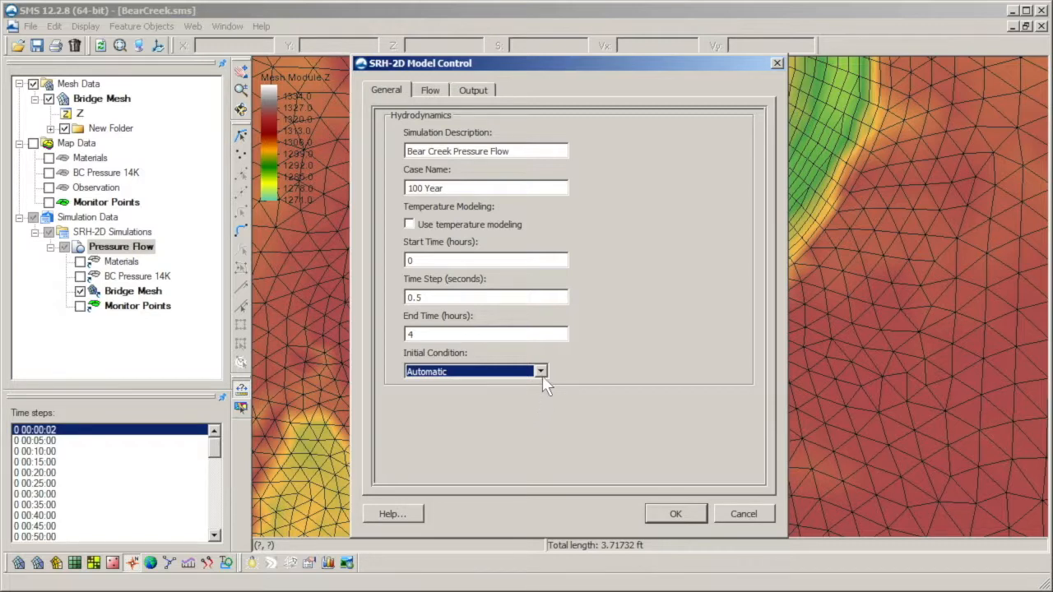
Step: Switch the initial condition to Restart File and examine the full path of the restart conditions file
{"action": "left_click", "coordinate": [543, 375]}
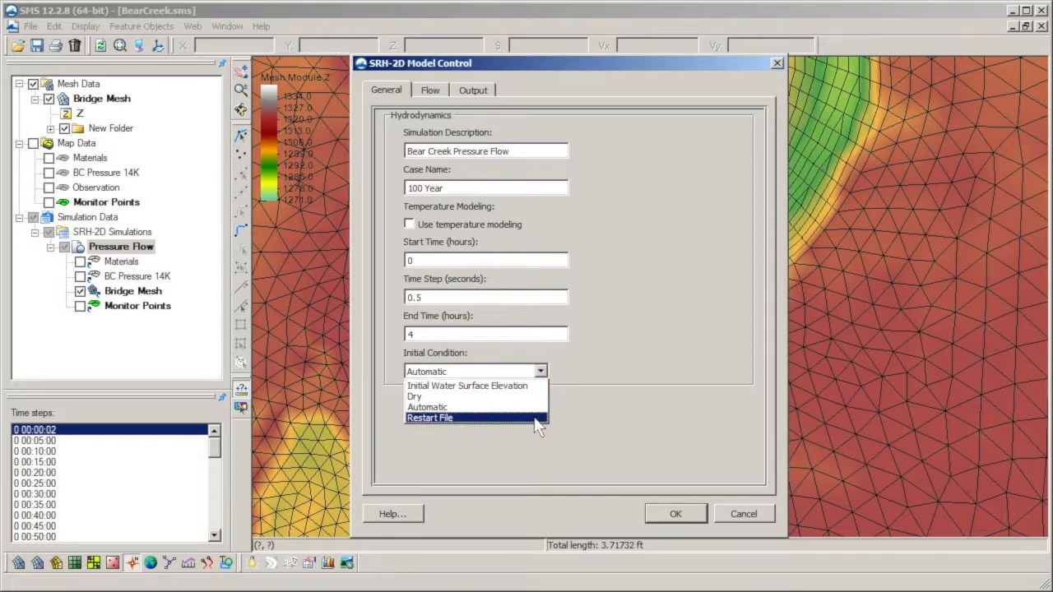
{"action": "left_click", "coordinate": [536, 419]}
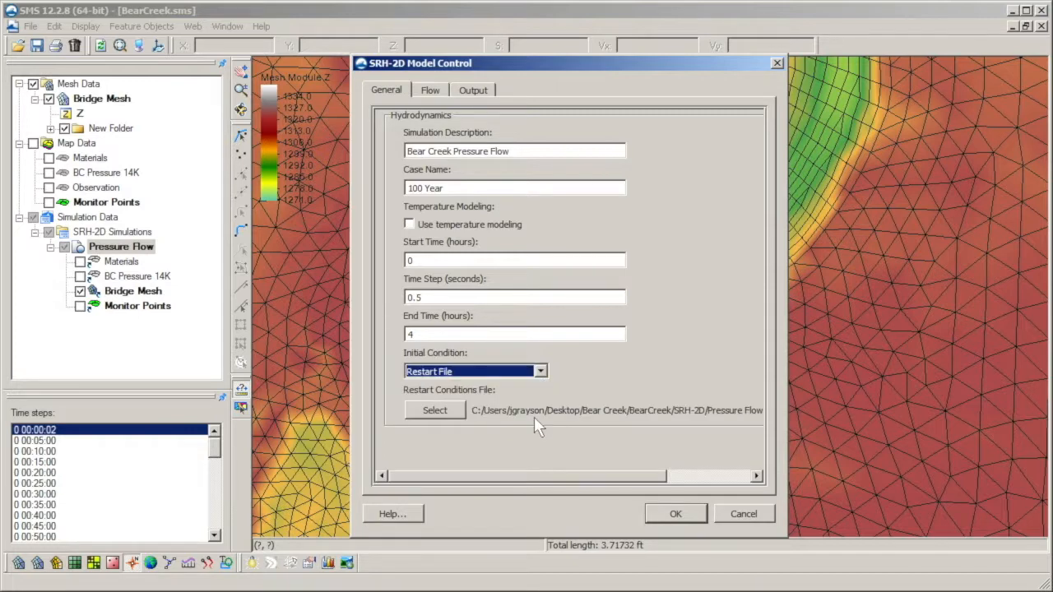
{"action": "left_click", "coordinate": [536, 428]}
{"action": "left_click_drag", "start_coordinate": [548, 474], "coordinate": [627, 482]}
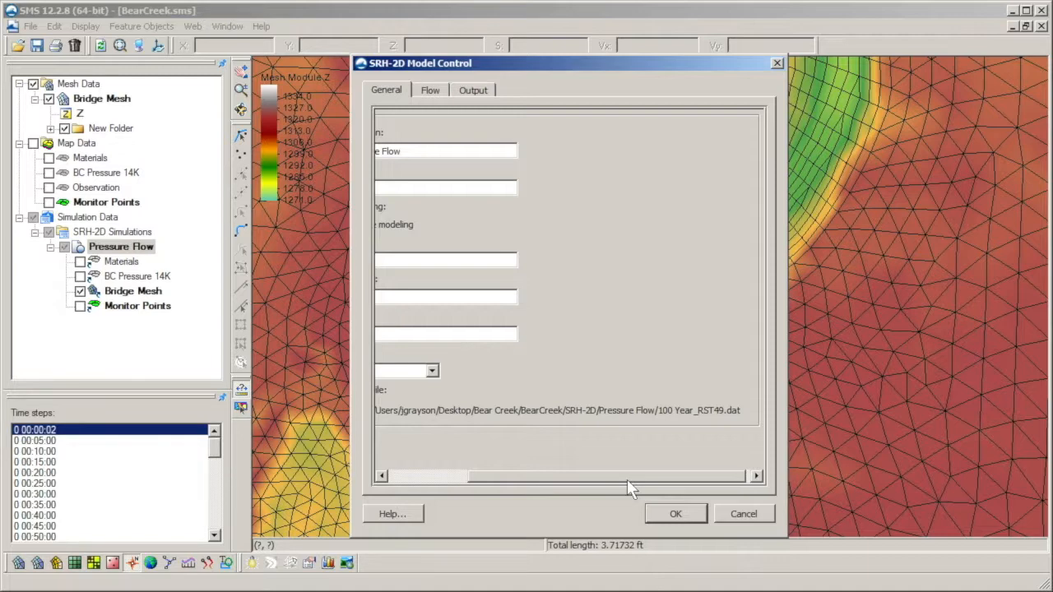
{"action": "left_click_drag", "start_coordinate": [627, 479], "coordinate": [549, 480]}
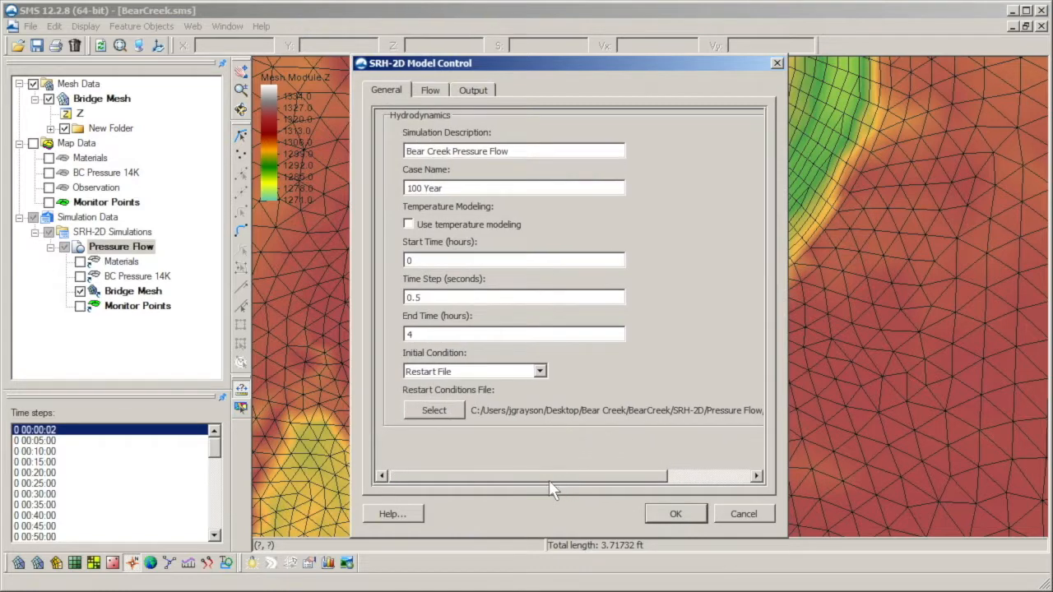
Step: Browse from the Bear Creek project folder to SRH-2D/Pressure Flow and look through its restart files without choosing one
{"action": "left_click", "coordinate": [451, 409]}
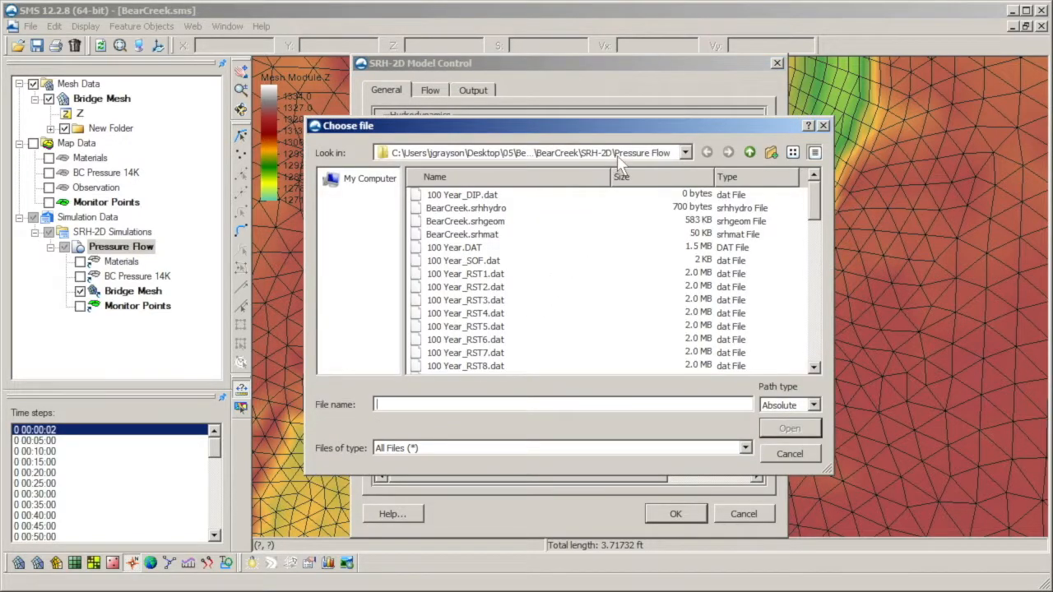
{"action": "left_click", "coordinate": [749, 153]}
{"action": "left_click", "coordinate": [749, 154]}
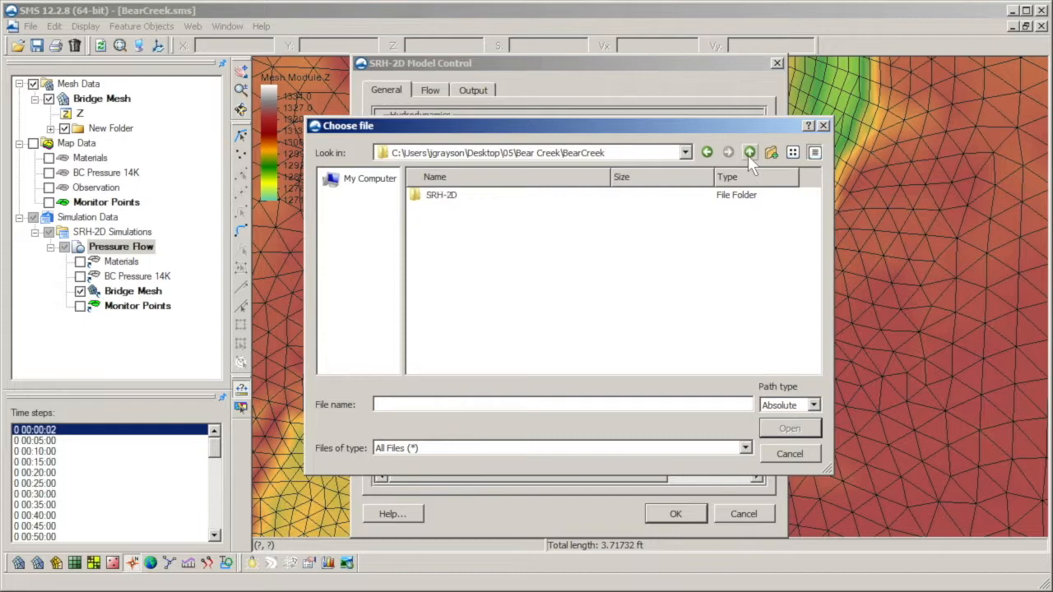
{"action": "left_click", "coordinate": [749, 153]}
{"action": "double_click", "coordinate": [507, 208]}
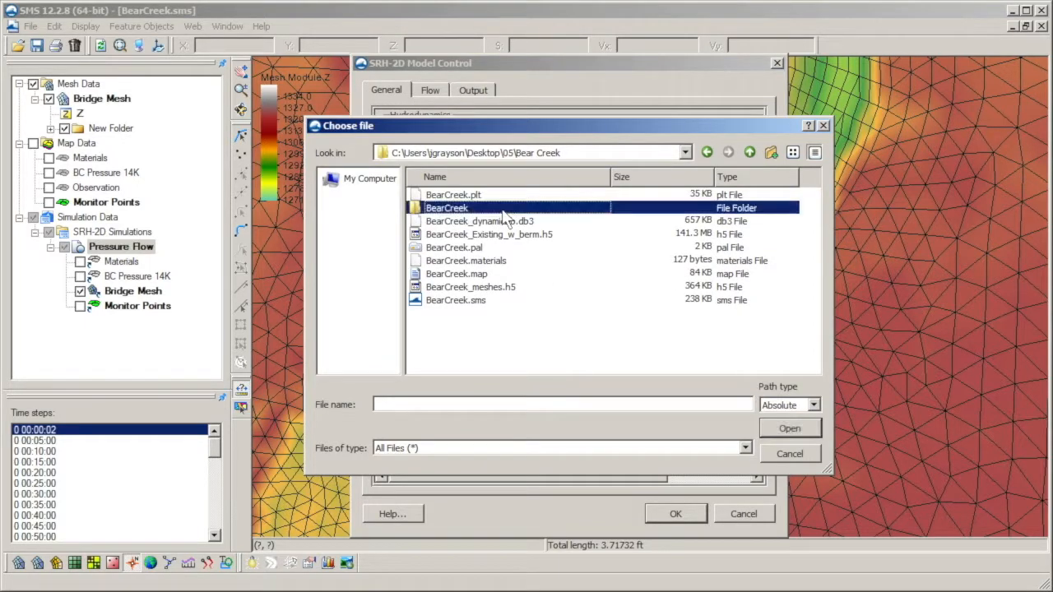
{"action": "double_click", "coordinate": [507, 196]}
{"action": "double_click", "coordinate": [508, 198]}
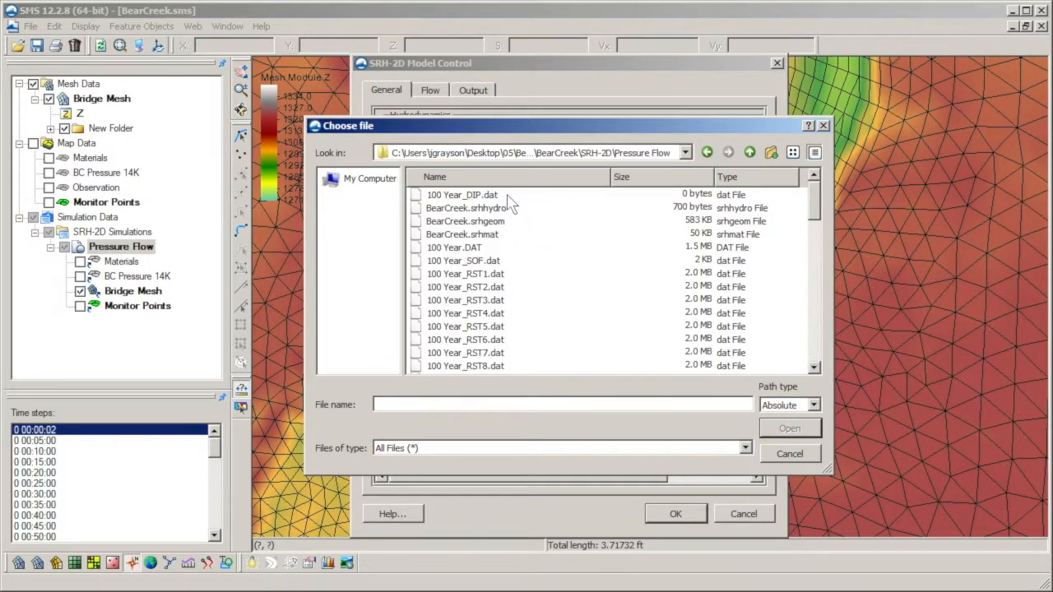
{"action": "left_click_drag", "start_coordinate": [814, 203], "coordinate": [814, 216]}
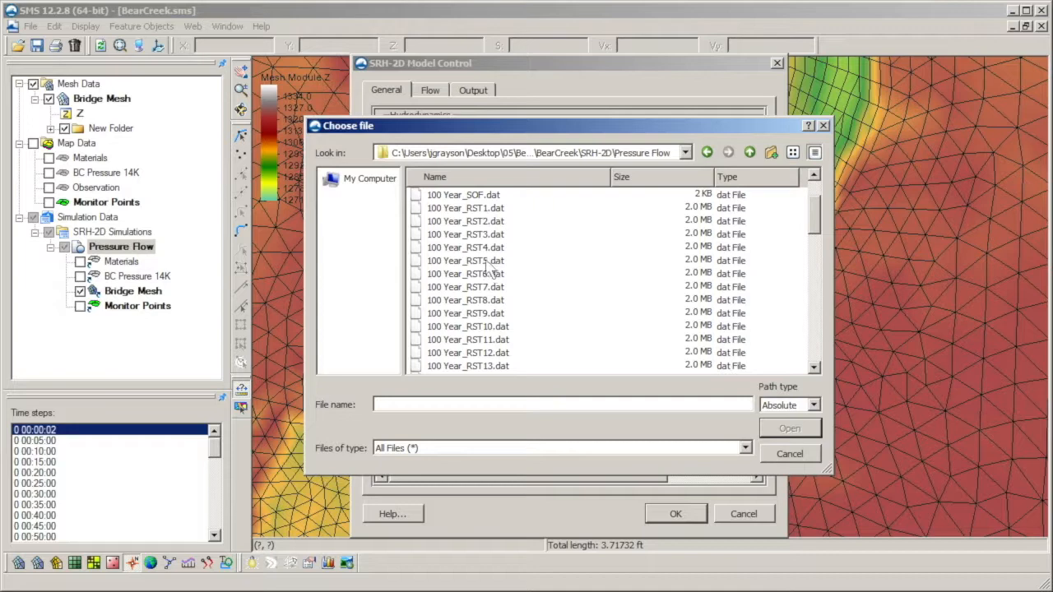
{"action": "left_click_drag", "start_coordinate": [814, 224], "coordinate": [808, 328]}
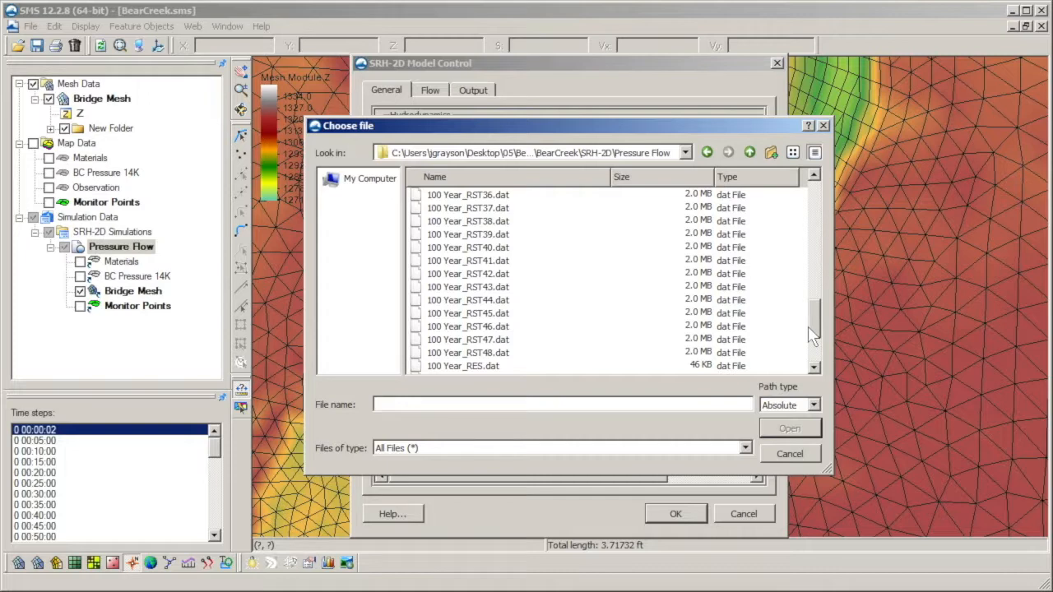
{"action": "left_click", "coordinate": [778, 453]}
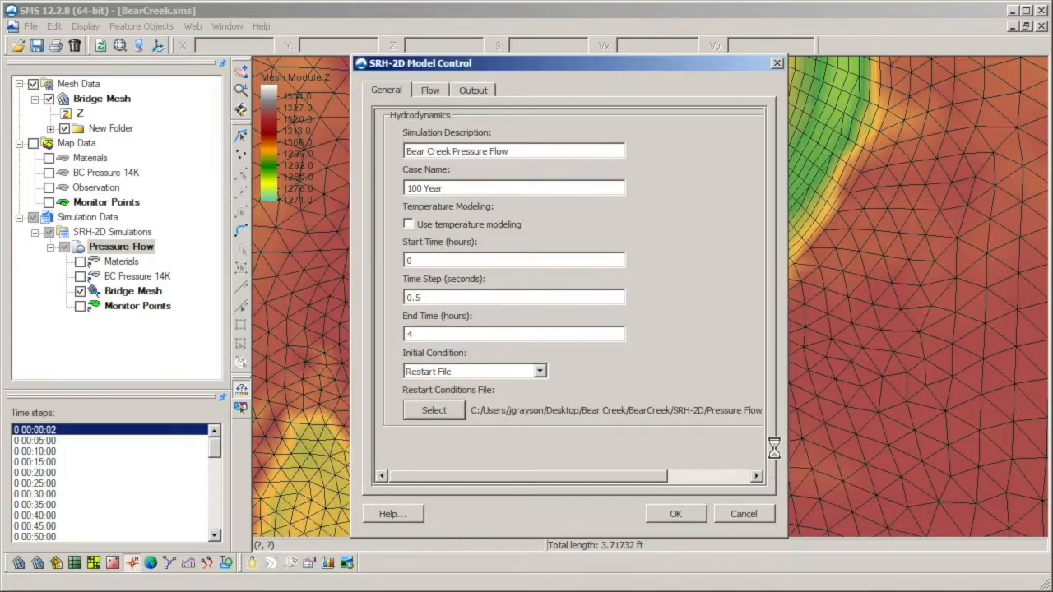
Step: Set the simulation's initial condition back to Dry
{"action": "left_click", "coordinate": [540, 372]}
{"action": "left_click", "coordinate": [532, 392]}
{"action": "left_click", "coordinate": [554, 393]}
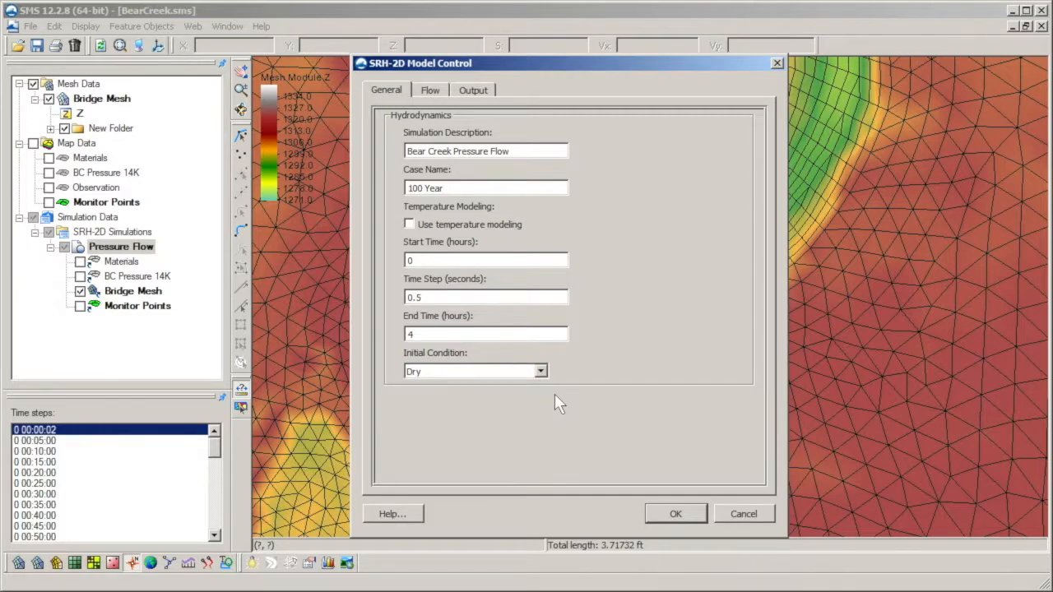
Step: Try the Laminar, Constant and KE turbulence models in the flow settings and return the turbulence model to Parabolic
{"action": "left_click", "coordinate": [432, 91]}
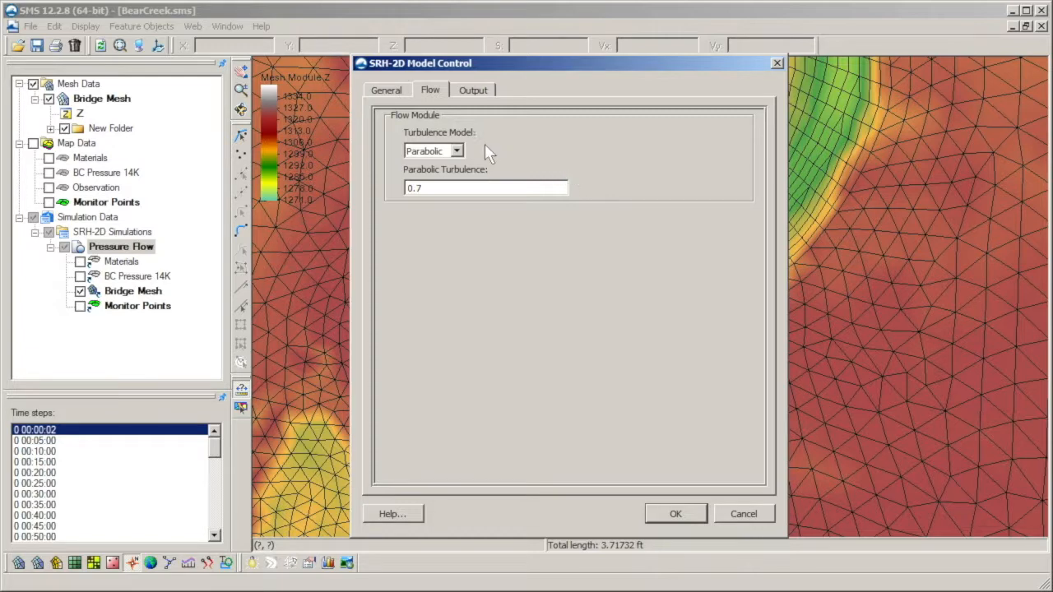
{"action": "left_click", "coordinate": [459, 151]}
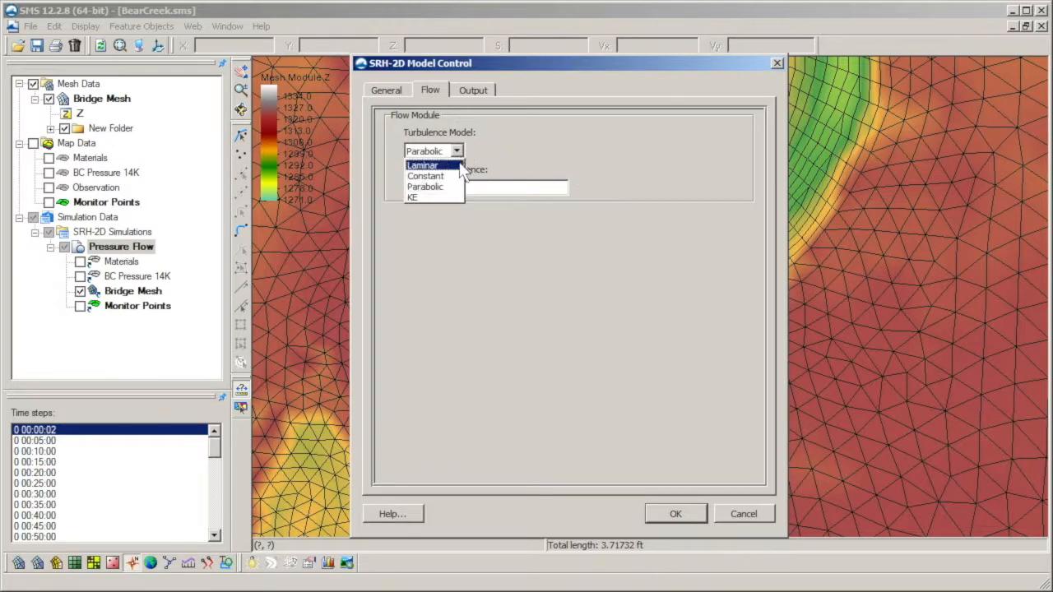
{"action": "left_click", "coordinate": [460, 165]}
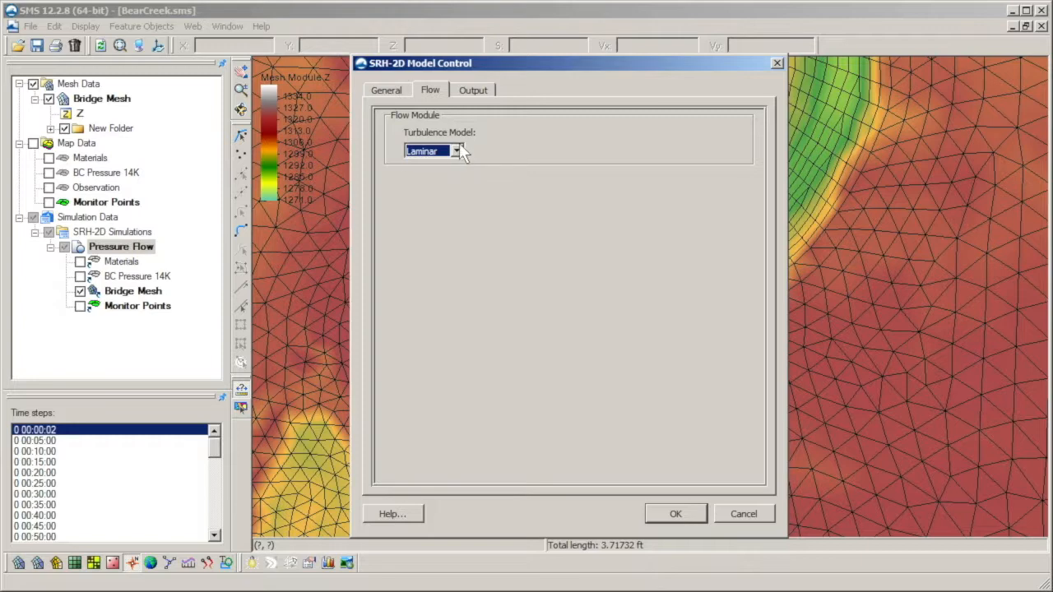
{"action": "left_click", "coordinate": [458, 151]}
{"action": "left_click", "coordinate": [458, 172]}
{"action": "left_click", "coordinate": [457, 152]}
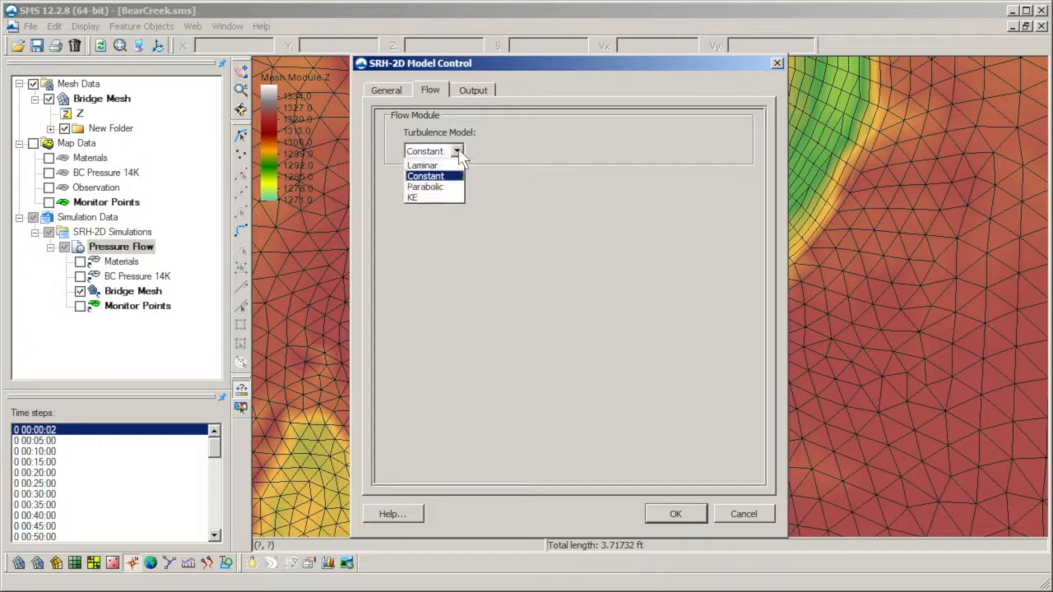
{"action": "left_click", "coordinate": [455, 192]}
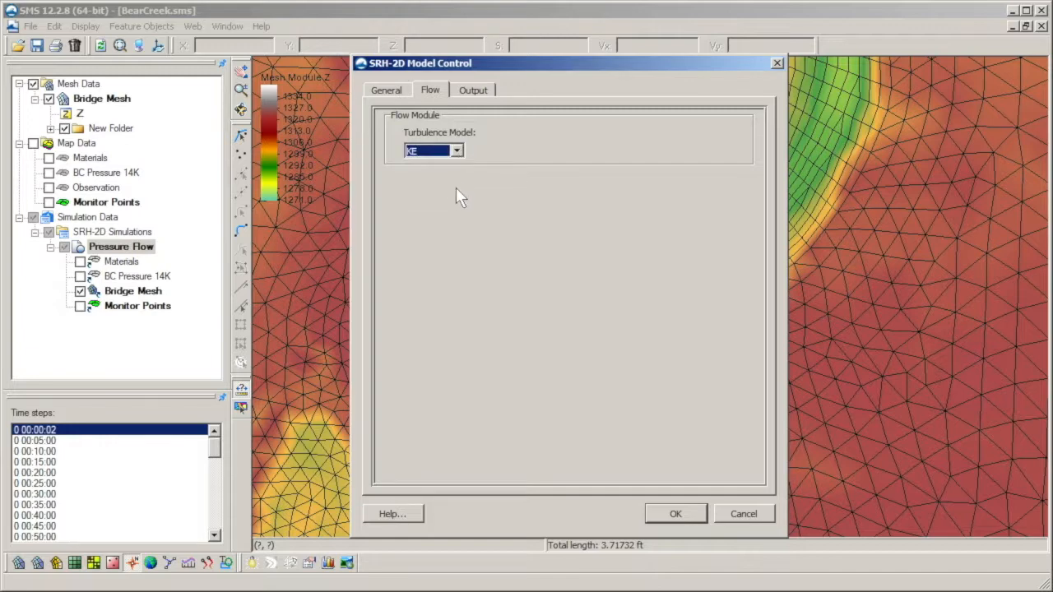
{"action": "left_click", "coordinate": [458, 153]}
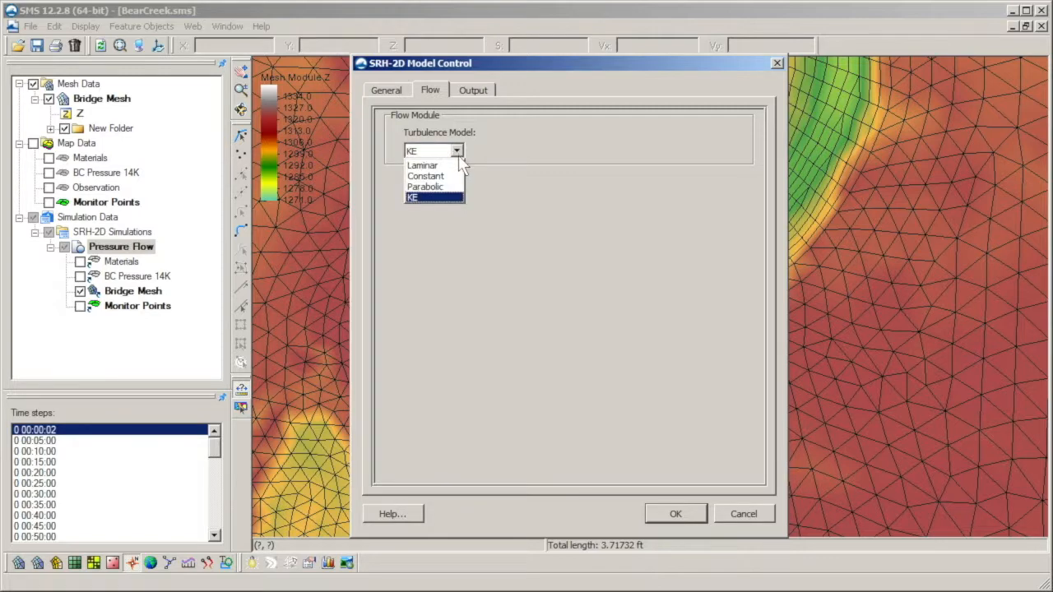
{"action": "left_click", "coordinate": [458, 186]}
{"action": "left_click", "coordinate": [485, 163]}
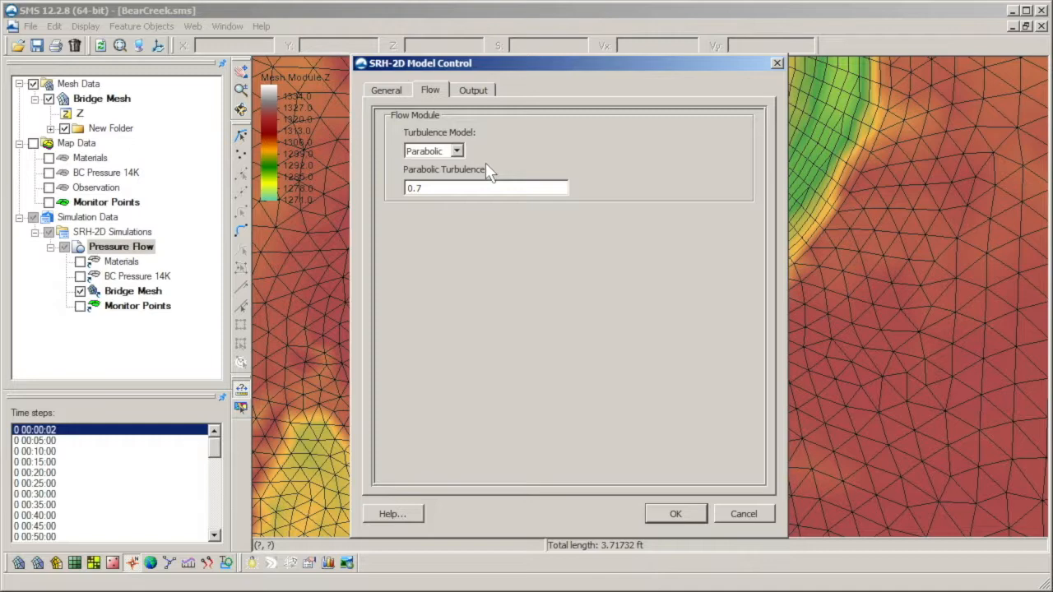
Step: Examine the available result output formats and output units in the model control's output settings without changing them
{"action": "left_click", "coordinate": [473, 90]}
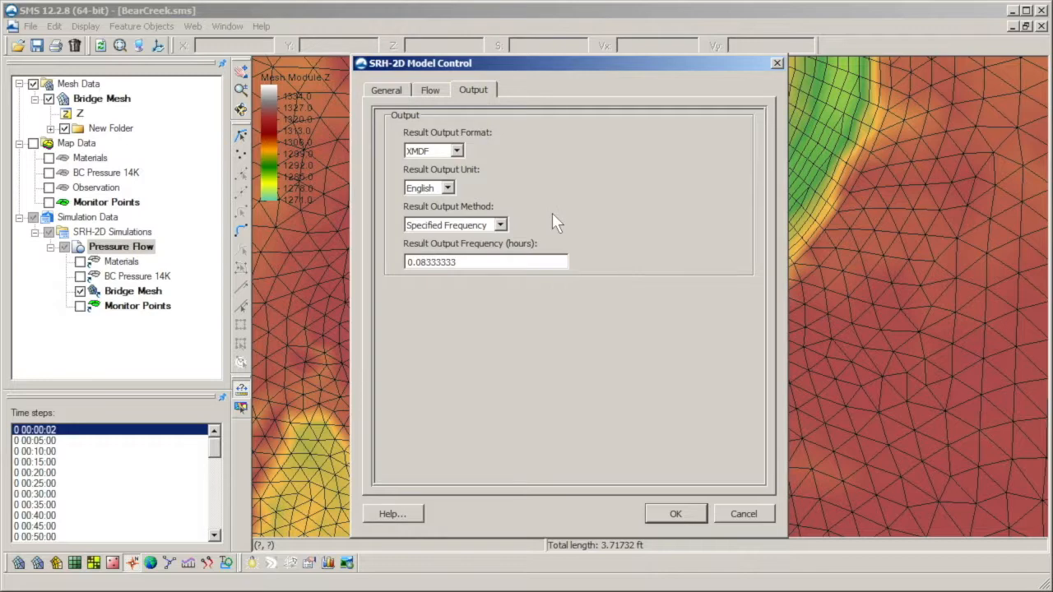
{"action": "left_click", "coordinate": [459, 151]}
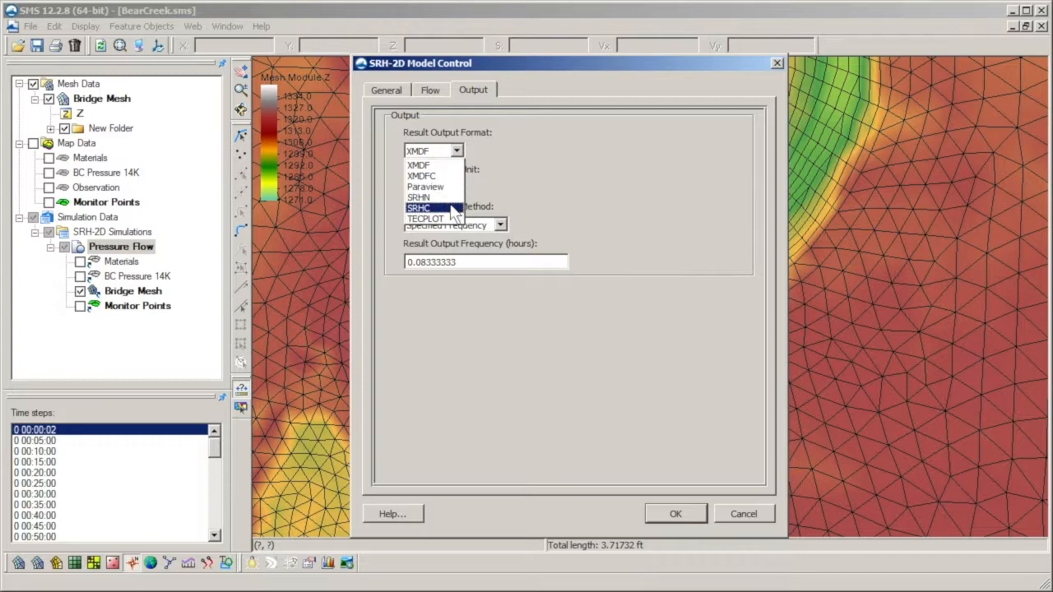
{"action": "left_click", "coordinate": [511, 204]}
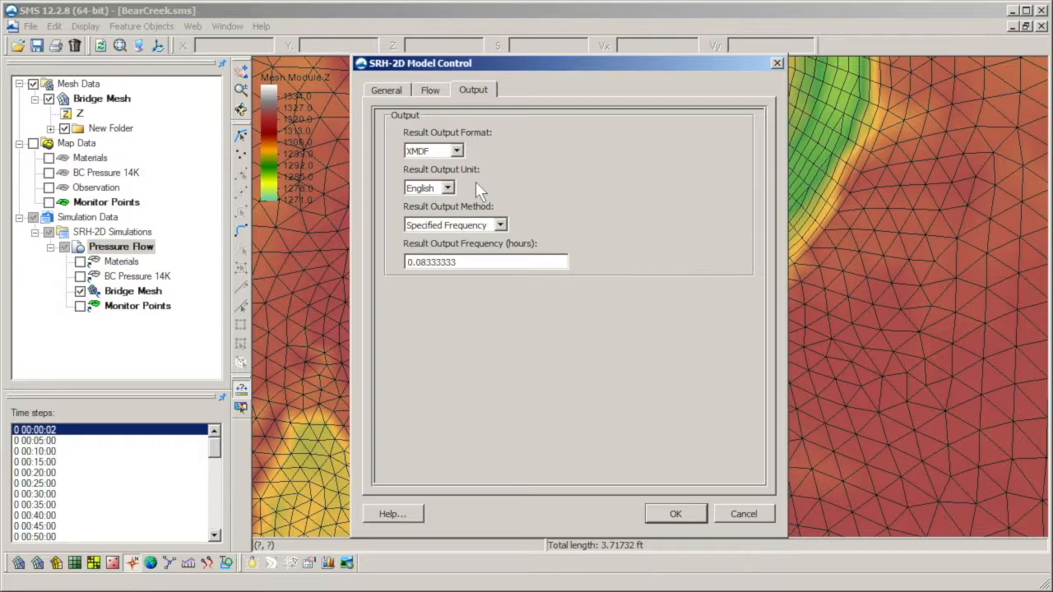
{"action": "left_click", "coordinate": [448, 188]}
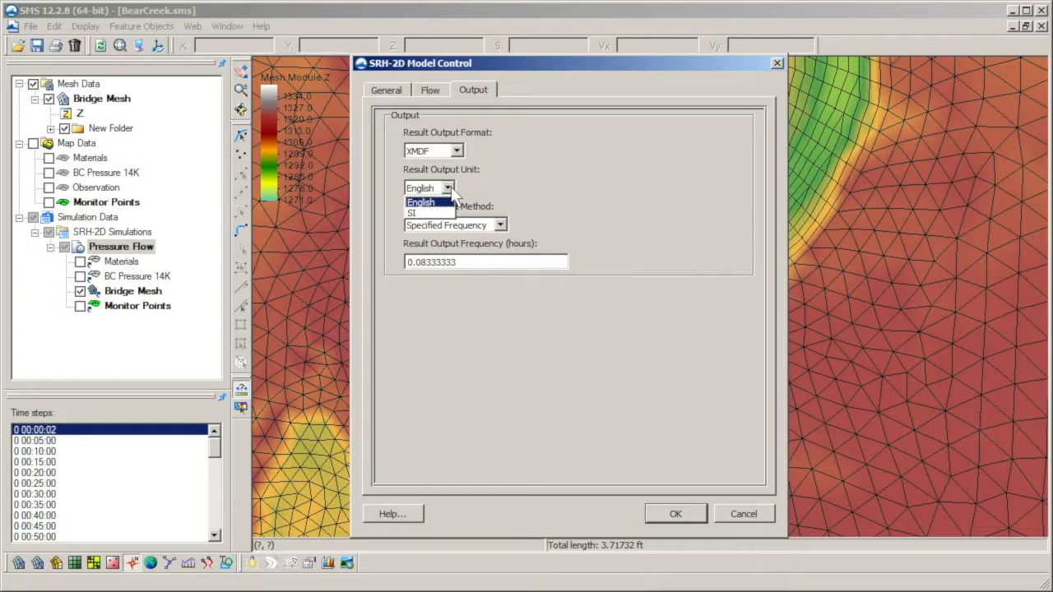
{"action": "left_click", "coordinate": [471, 186]}
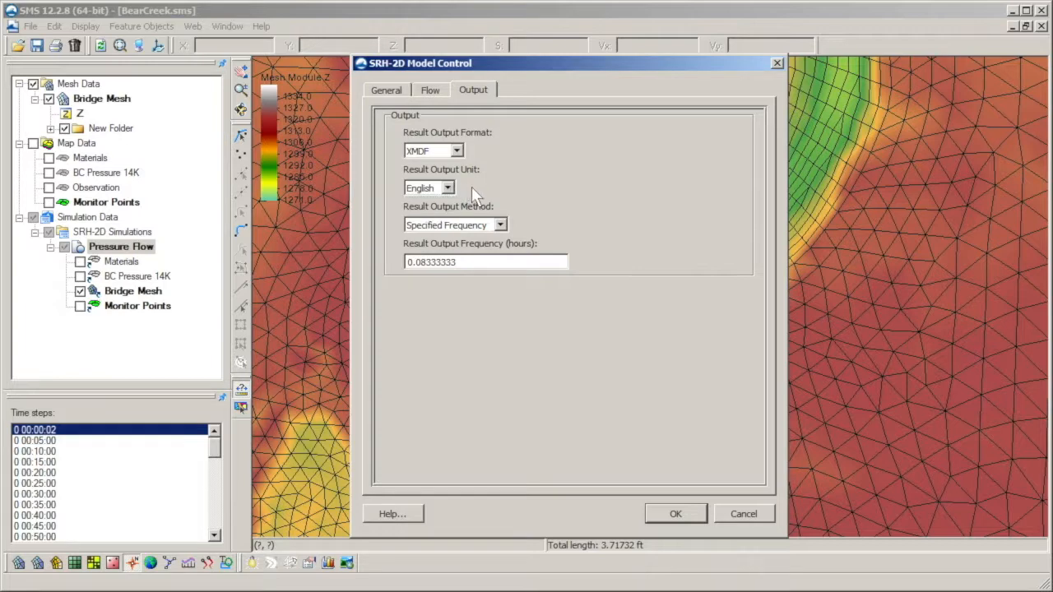
Step: Try the Specified Times result output method and insert two extra rows in the output times table
{"action": "left_click", "coordinate": [500, 226]}
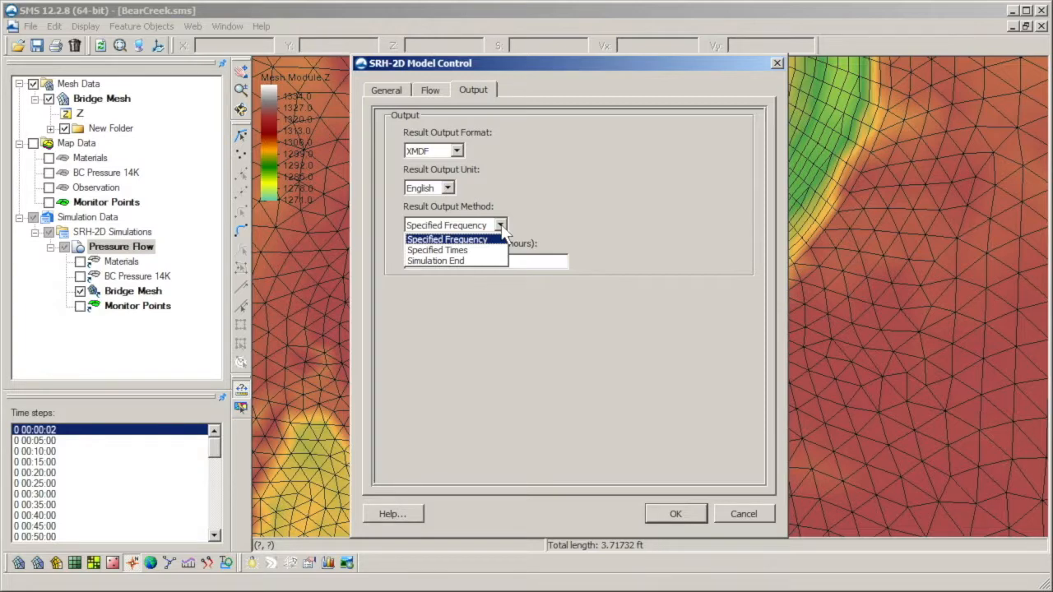
{"action": "left_click", "coordinate": [500, 249]}
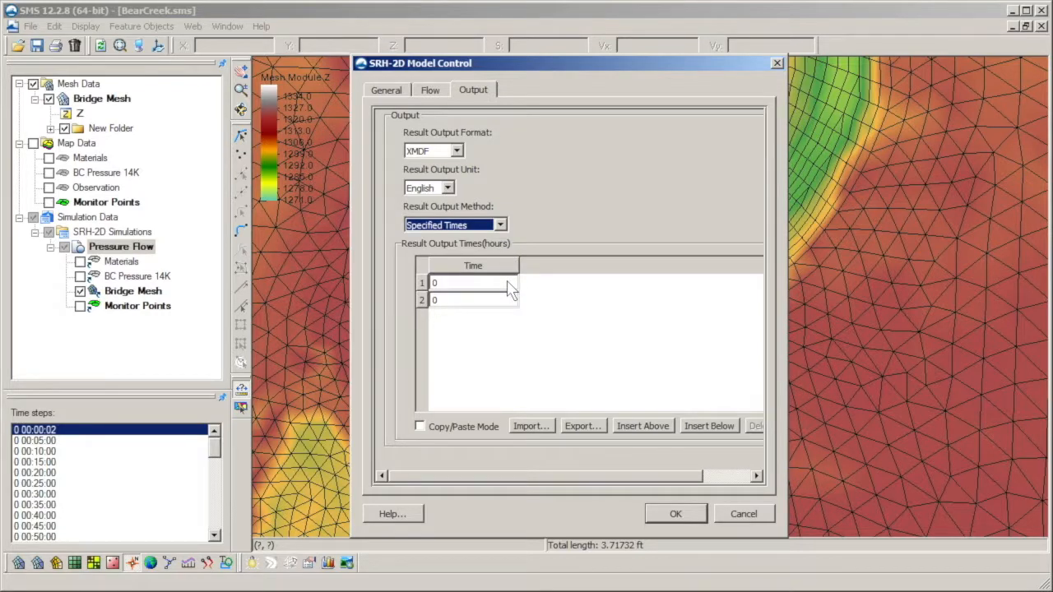
{"action": "left_click", "coordinate": [510, 288]}
{"action": "left_click", "coordinate": [512, 301]}
{"action": "left_click", "coordinate": [639, 426]}
{"action": "left_click", "coordinate": [696, 428]}
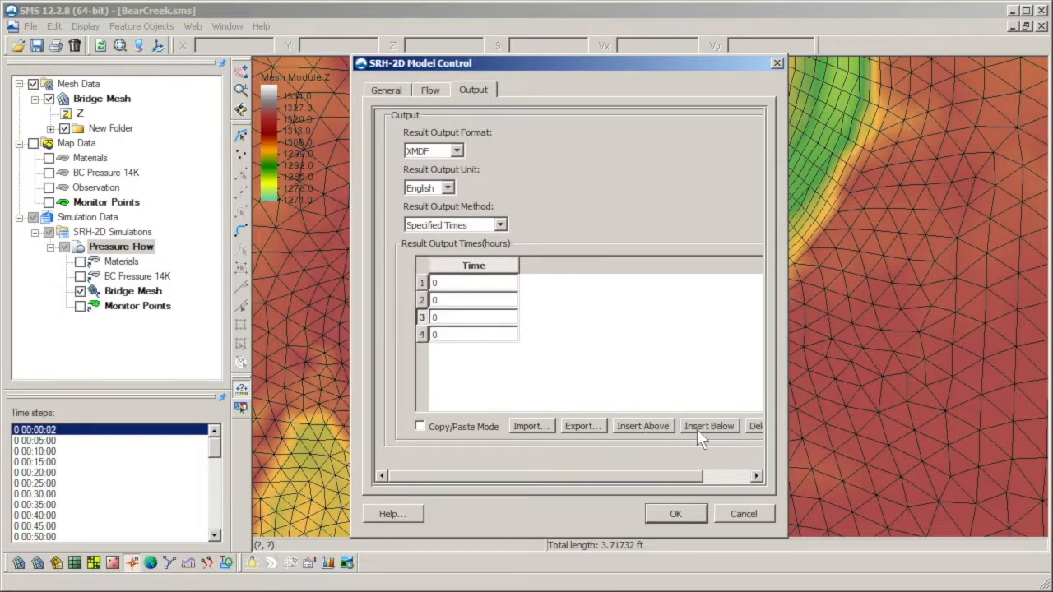
Step: Set the result output method back to Specified Frequency and accept the model control settings
{"action": "left_click", "coordinate": [500, 225]}
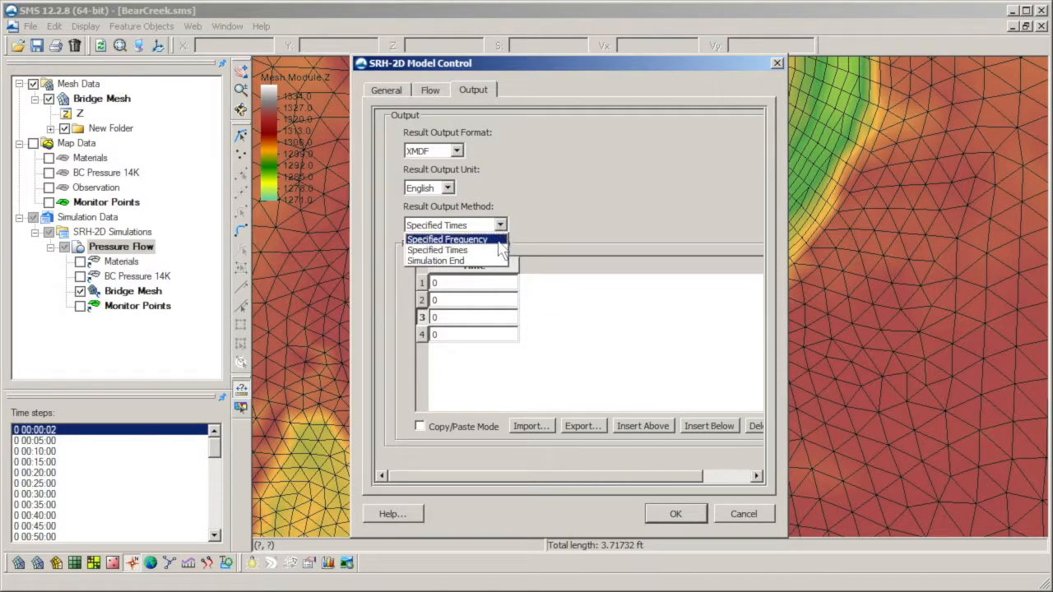
{"action": "left_click", "coordinate": [449, 239]}
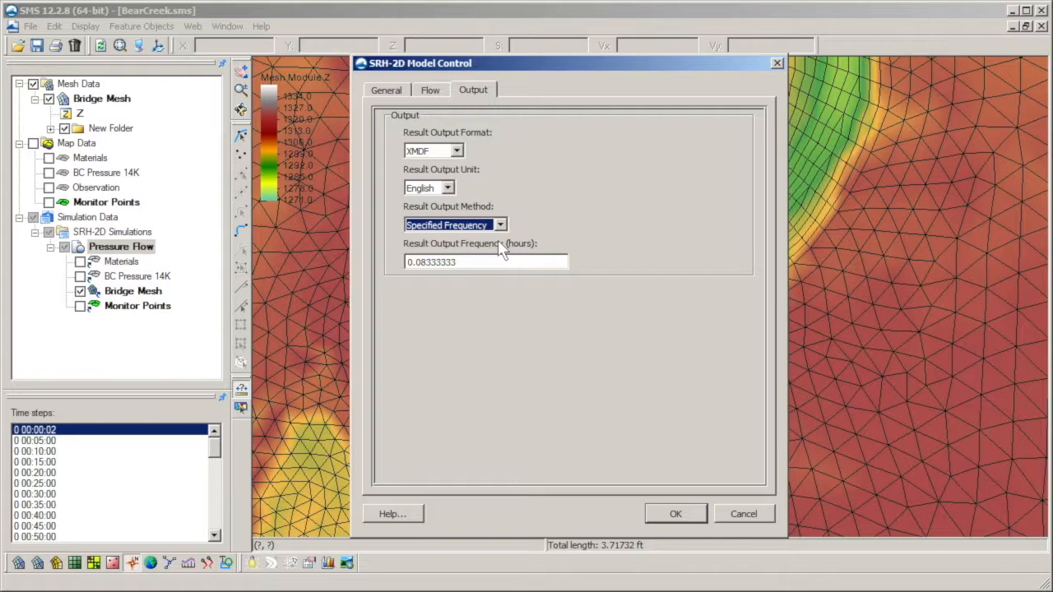
{"action": "left_click", "coordinate": [497, 262]}
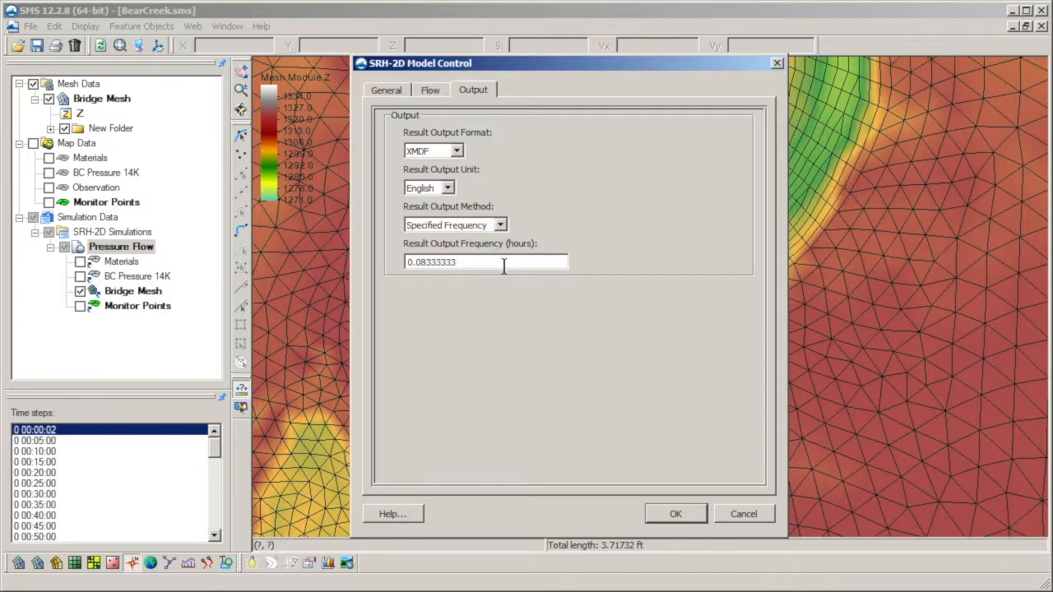
{"action": "left_click", "coordinate": [679, 510]}
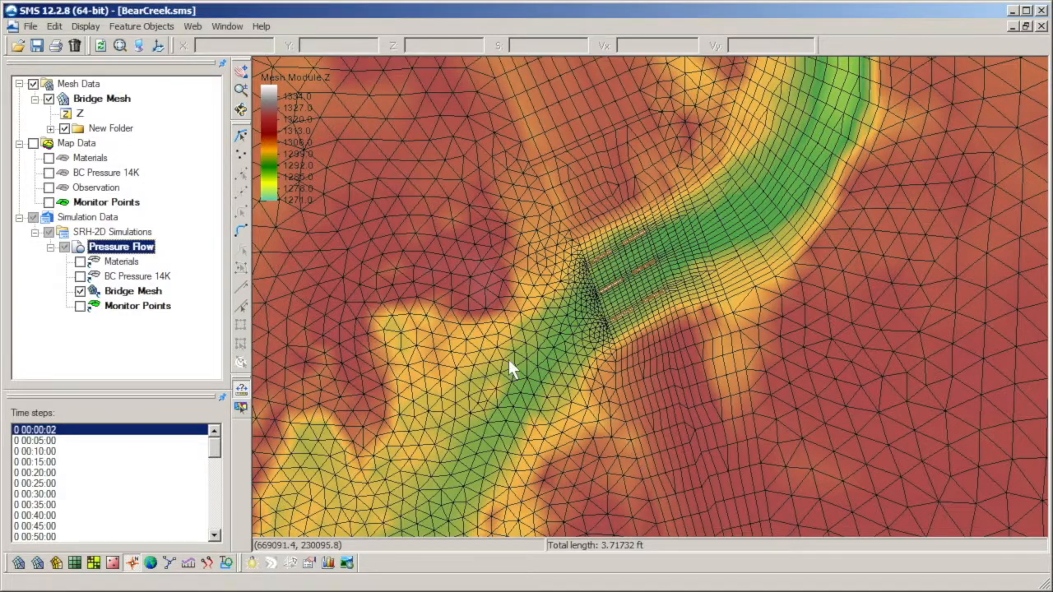
Step: Save, export and launch SRH-2D for the Pressure Flow simulation, close the finished solver and load the solution
{"action": "right_click", "coordinate": [136, 247]}
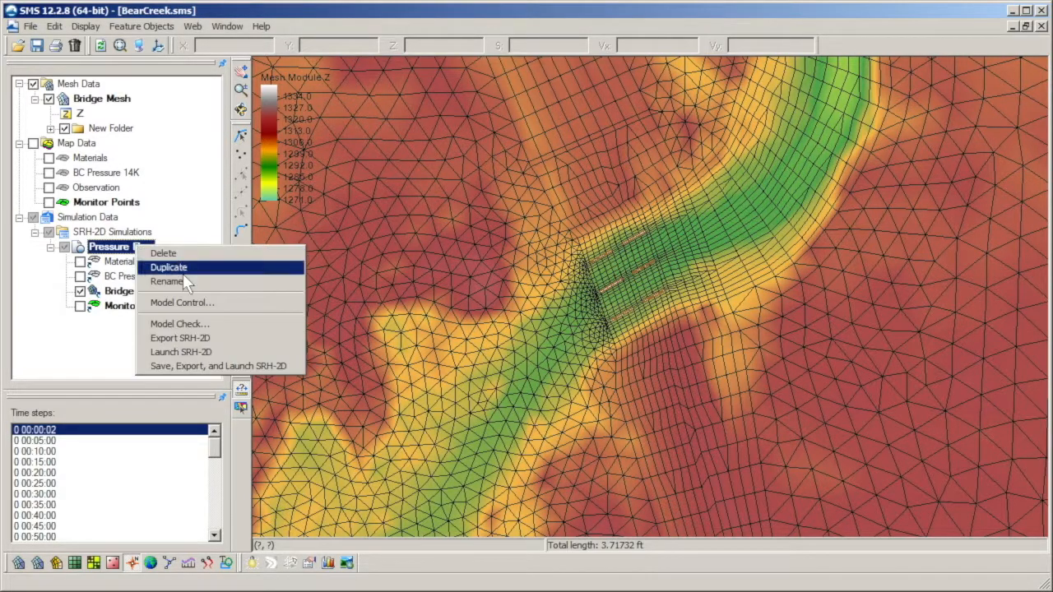
{"action": "left_click", "coordinate": [203, 367]}
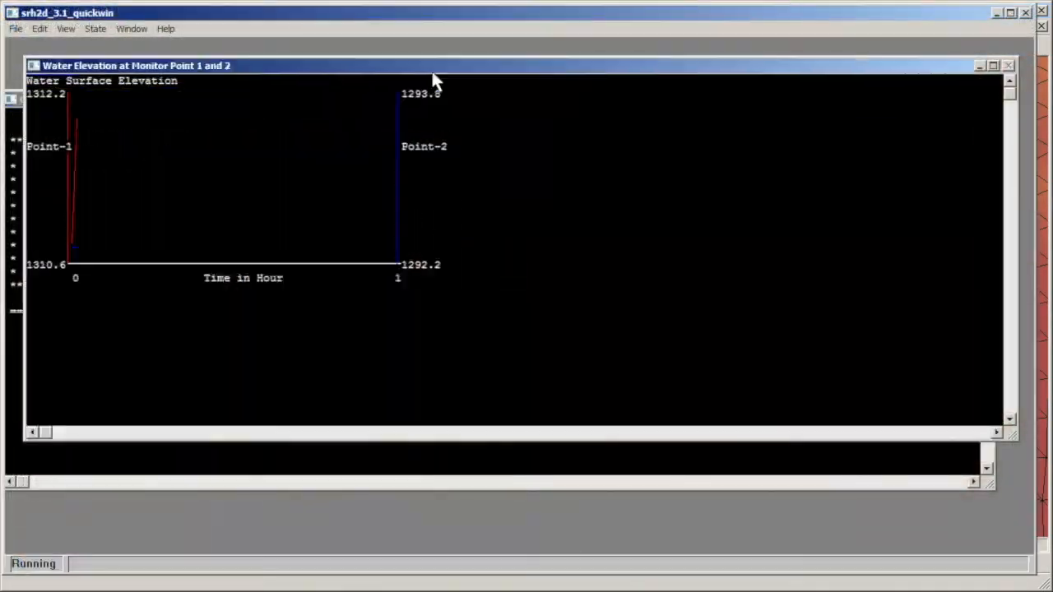
{"action": "left_click_drag", "start_coordinate": [433, 67], "coordinate": [430, 106]}
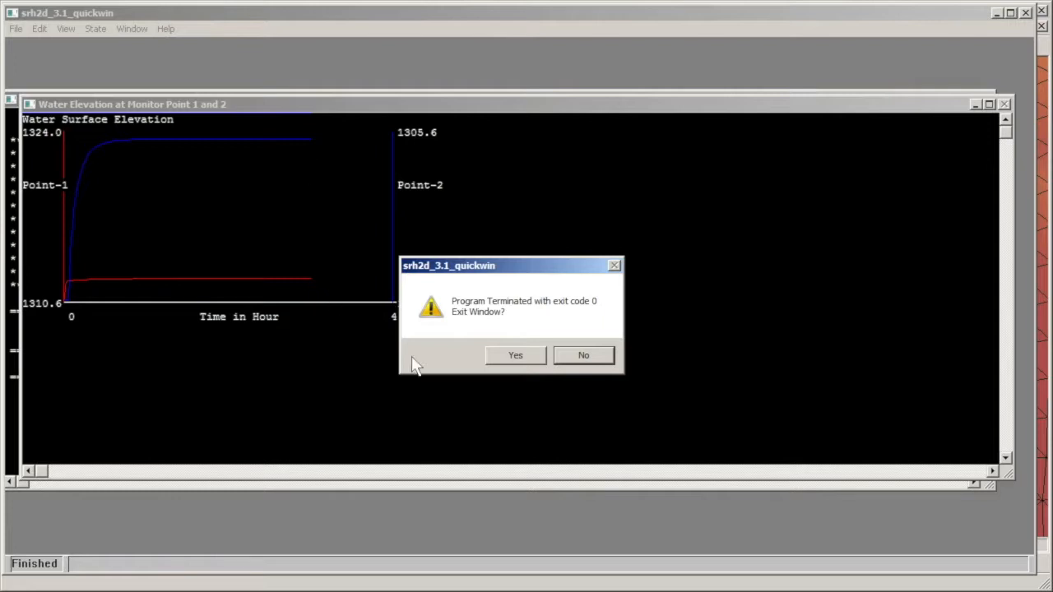
{"action": "left_click", "coordinate": [511, 356]}
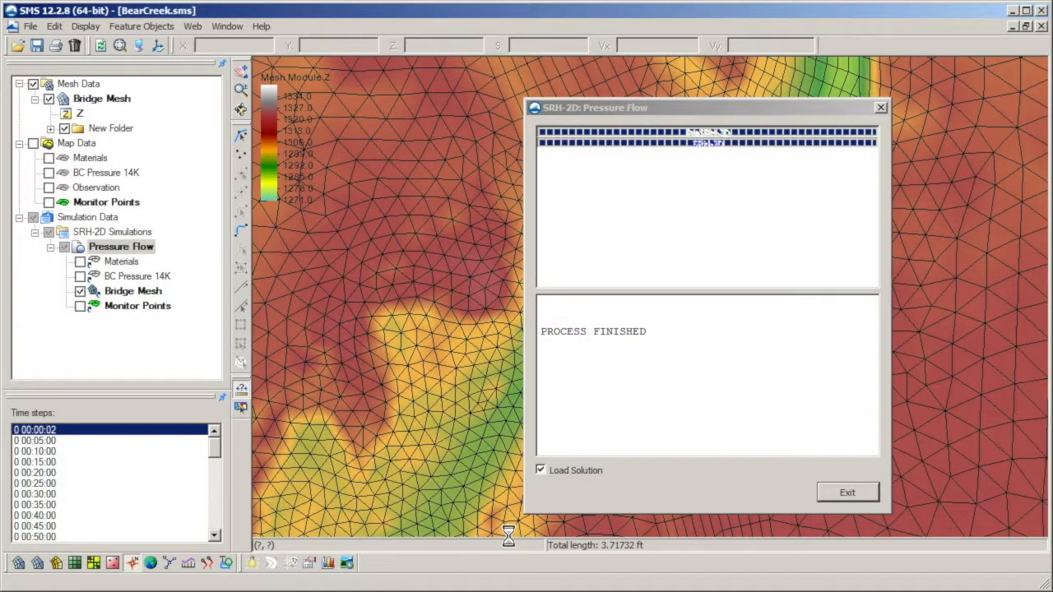
{"action": "left_click", "coordinate": [836, 493]}
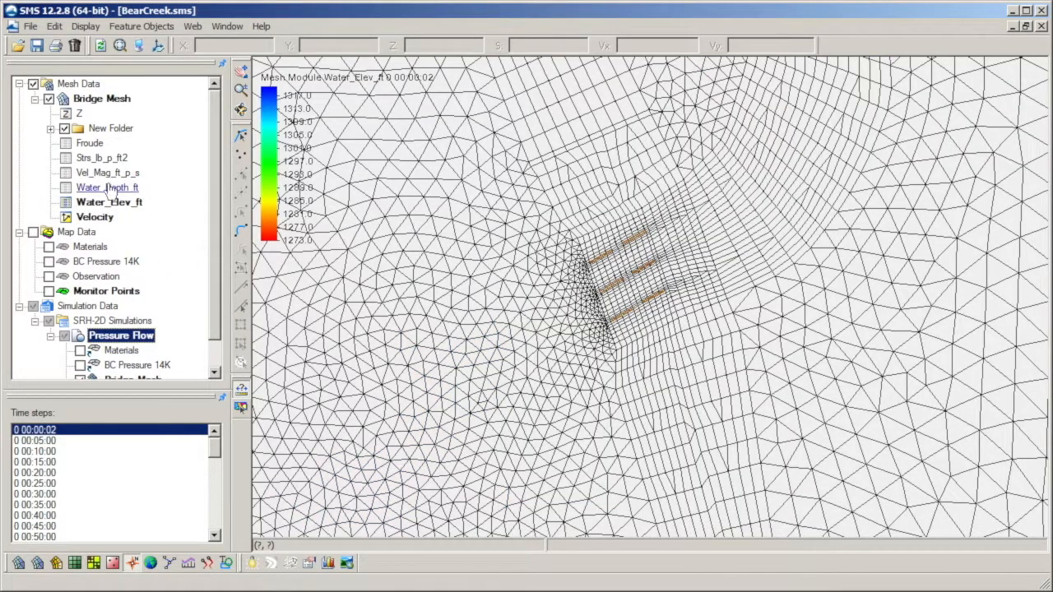
Step: Display the Water_Elev_ft dataset on the bridge mesh at time step 0 00:15:00
{"action": "left_click", "coordinate": [84, 204]}
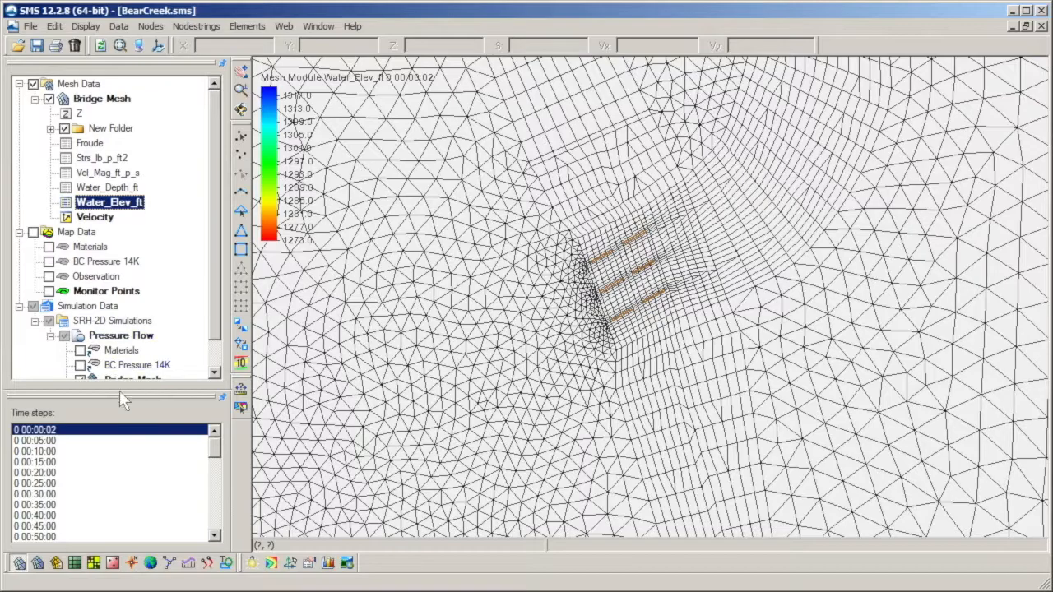
{"action": "left_click", "coordinate": [82, 462]}
{"action": "scroll", "coordinate": [352, 393], "scroll_direction": "up", "scroll_amount": 1}
{"action": "scroll", "coordinate": [352, 393], "scroll_direction": "down", "scroll_amount": 5}
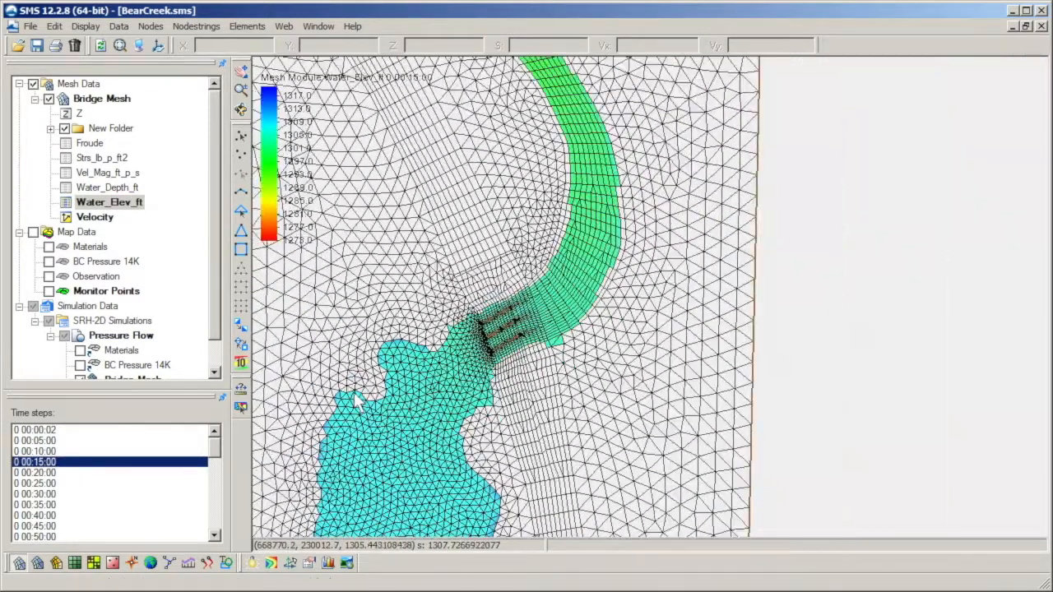
{"action": "scroll", "coordinate": [477, 297], "scroll_direction": "up", "scroll_amount": 3}
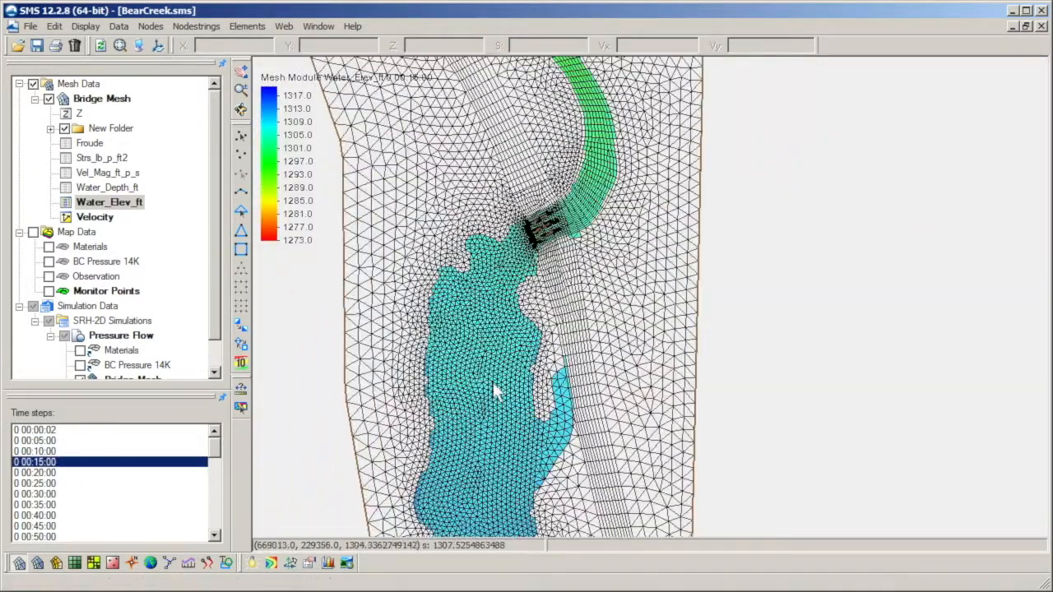
Step: Step through the following Water_Elev_ft time steps up to 0 04:00:00 and examine the water extent along the mesh
{"action": "left_click", "coordinate": [85, 472]}
{"action": "left_click_drag", "start_coordinate": [89, 487], "coordinate": [86, 527]}
{"action": "left_click_drag", "start_coordinate": [212, 452], "coordinate": [212, 486]}
{"action": "left_click_drag", "start_coordinate": [119, 451], "coordinate": [113, 518]}
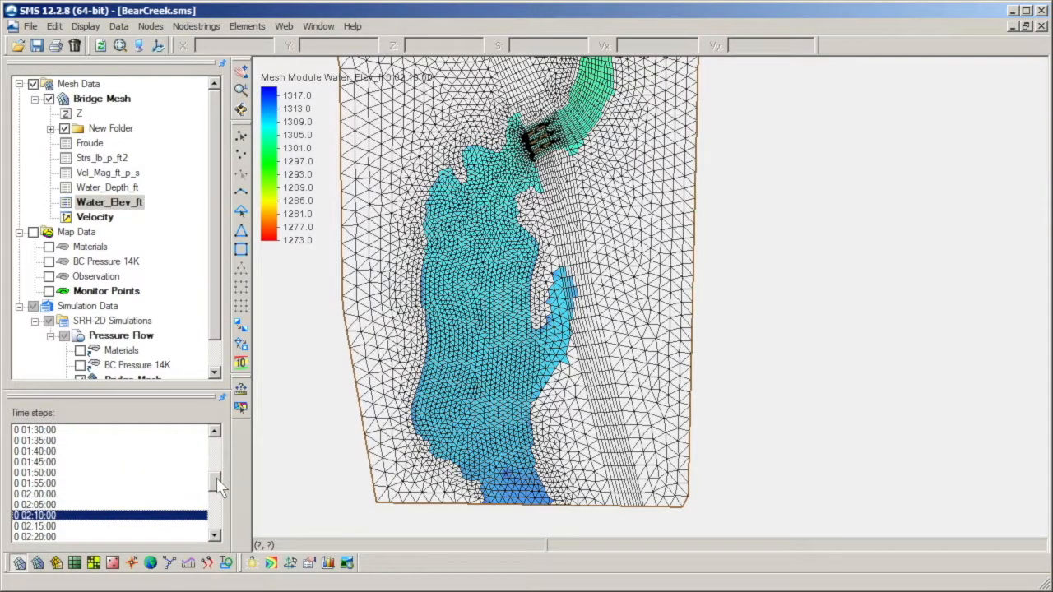
{"action": "left_click_drag", "start_coordinate": [217, 477], "coordinate": [216, 523]}
{"action": "left_click_drag", "start_coordinate": [118, 466], "coordinate": [106, 516]}
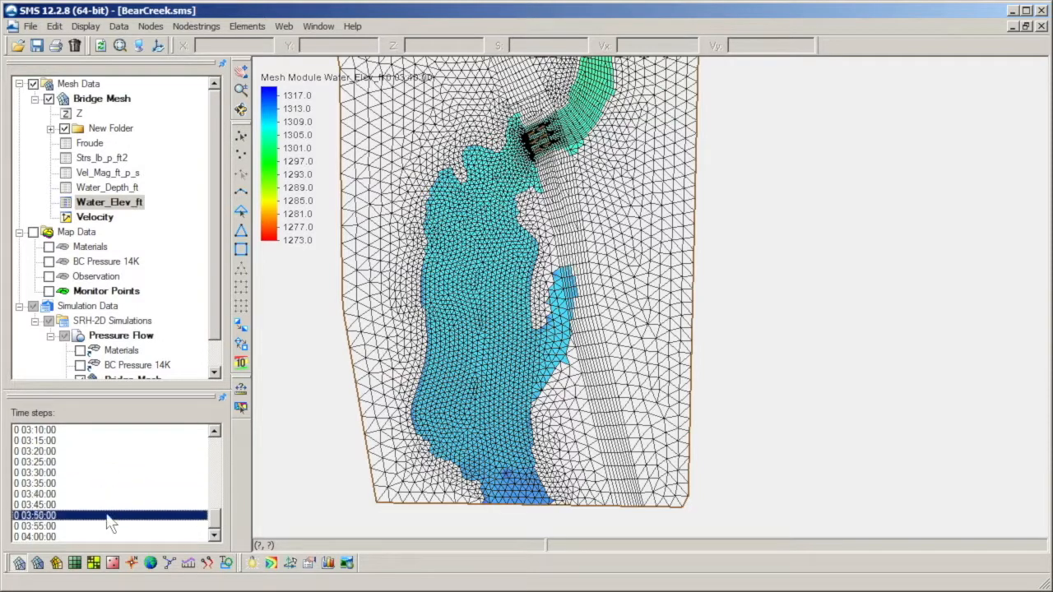
{"action": "left_click_drag", "start_coordinate": [416, 199], "coordinate": [503, 548]}
{"action": "left_click_drag", "start_coordinate": [107, 465], "coordinate": [97, 540]}
{"action": "scroll", "coordinate": [530, 329], "scroll_direction": "down", "scroll_amount": 4}
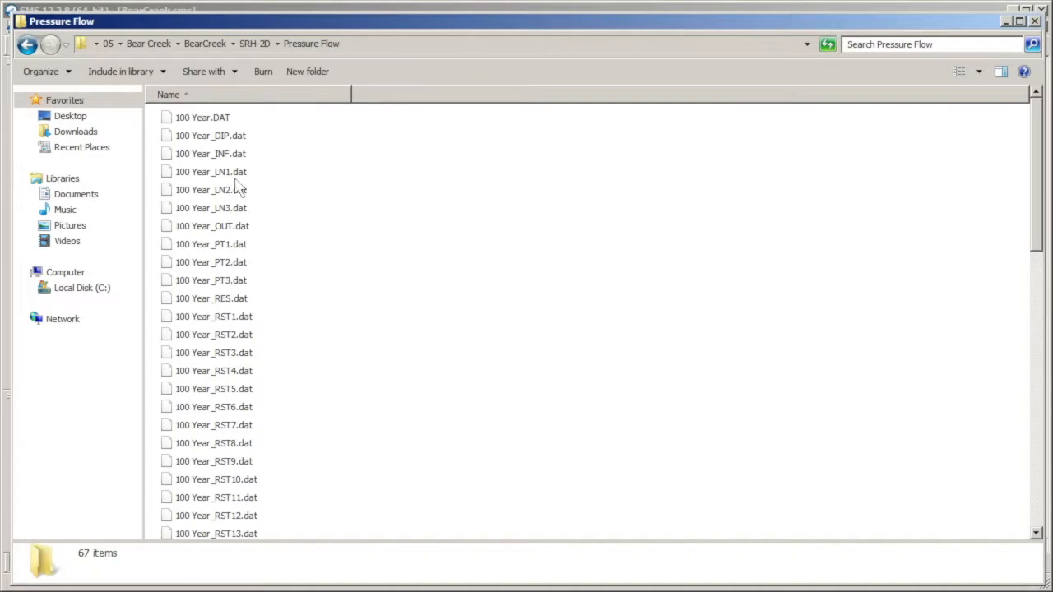
Step: Open 100 Year_LN2.dat from the Pressure Flow folder in Notepad++ and examine its flow and water surface values near the end
{"action": "left_click", "coordinate": [235, 179]}
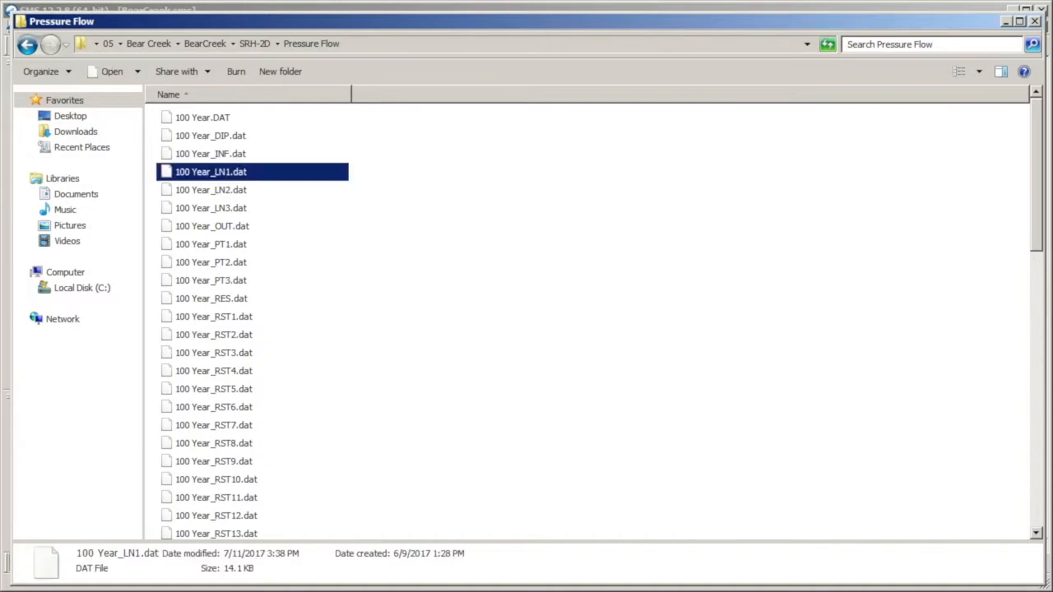
{"action": "left_click", "coordinate": [242, 192]}
{"action": "right_click", "coordinate": [245, 194]}
{"action": "left_click", "coordinate": [279, 253]}
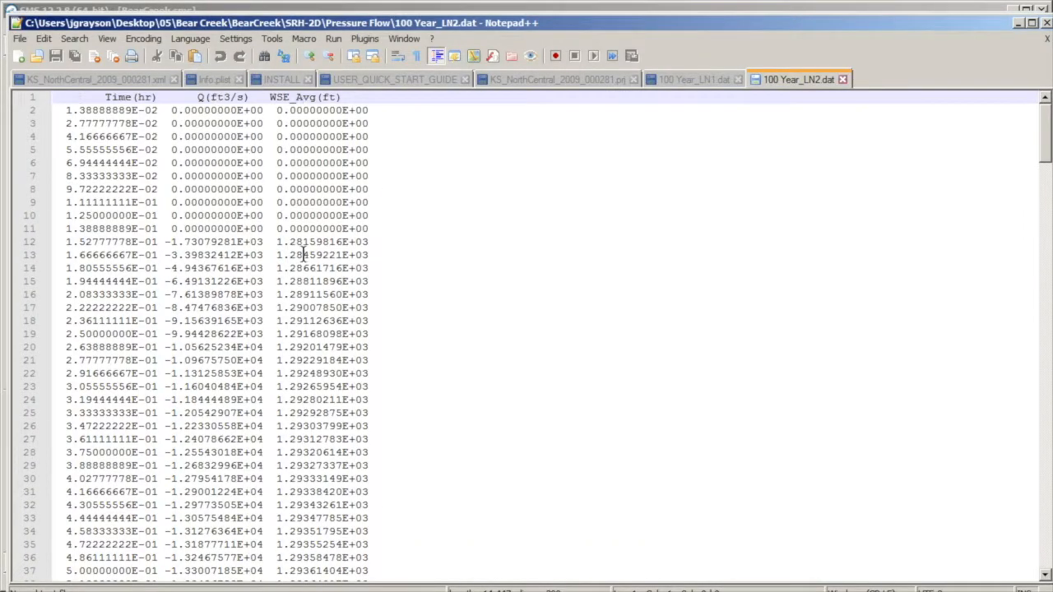
{"action": "left_click_drag", "start_coordinate": [1044, 148], "coordinate": [1045, 543]}
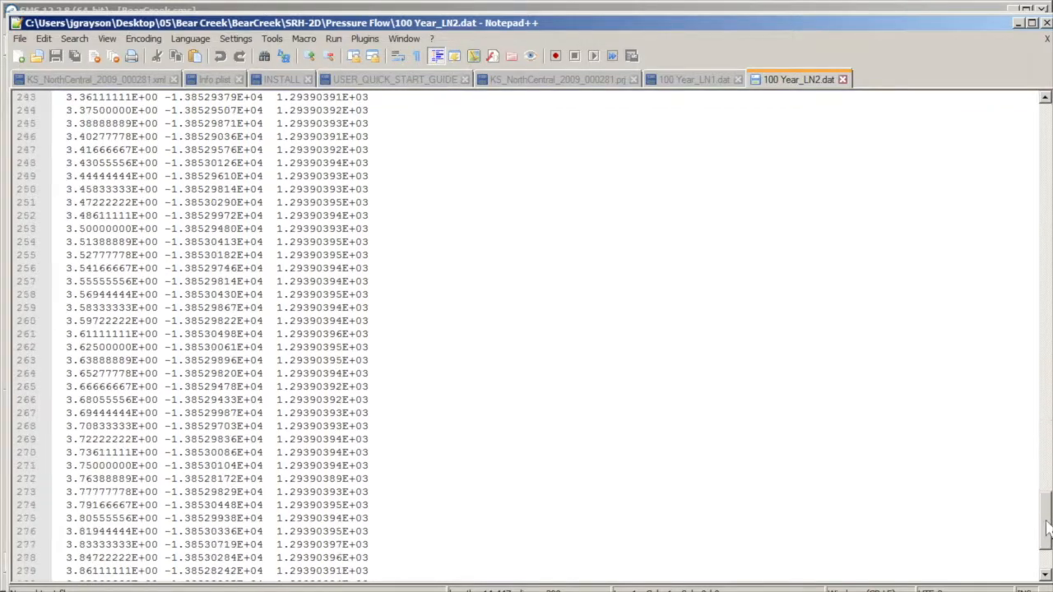